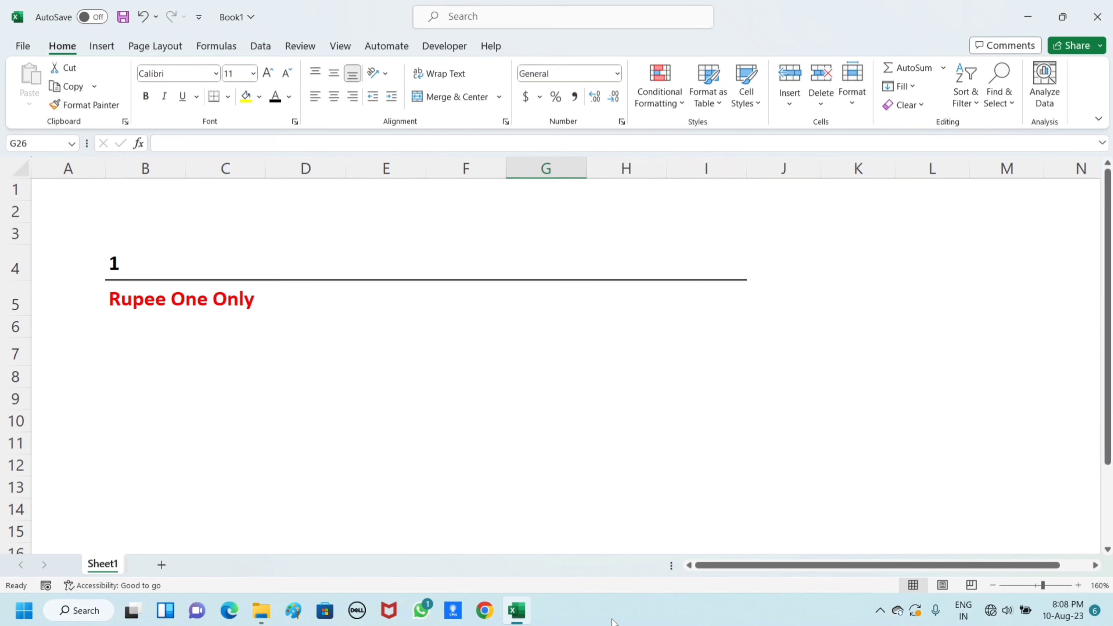
# Append digits to the amount in B4, building it up through 15 and 156 to 1564
pyautogui.click(605, 537)
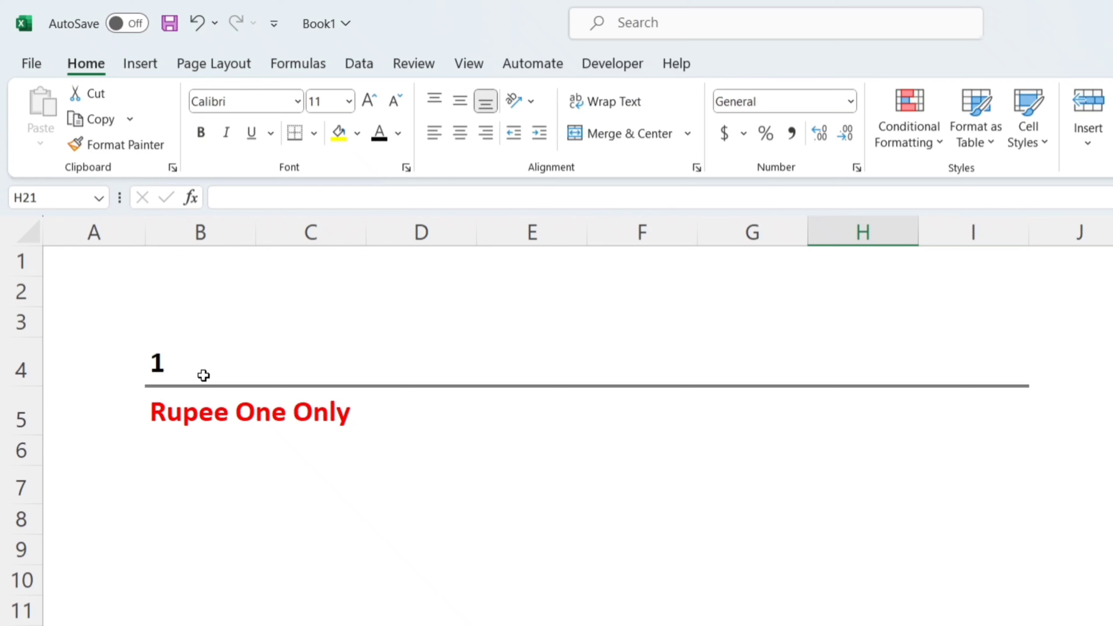
pyautogui.click(204, 375)
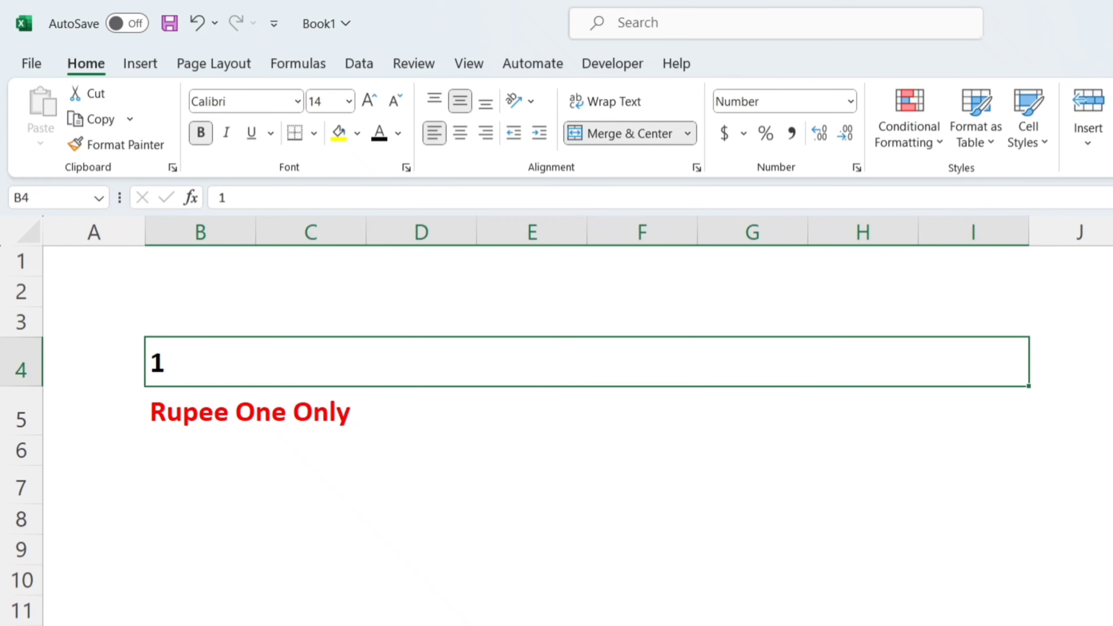
pyautogui.press('F2')
pyautogui.write('5')
pyautogui.press('Return')
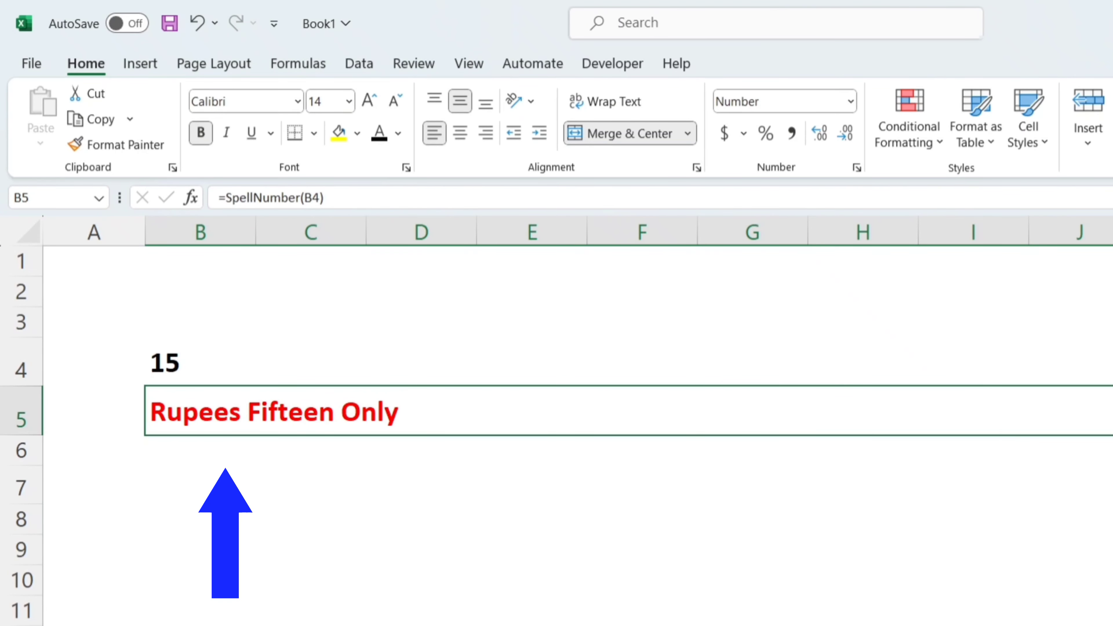
pyautogui.click(203, 362)
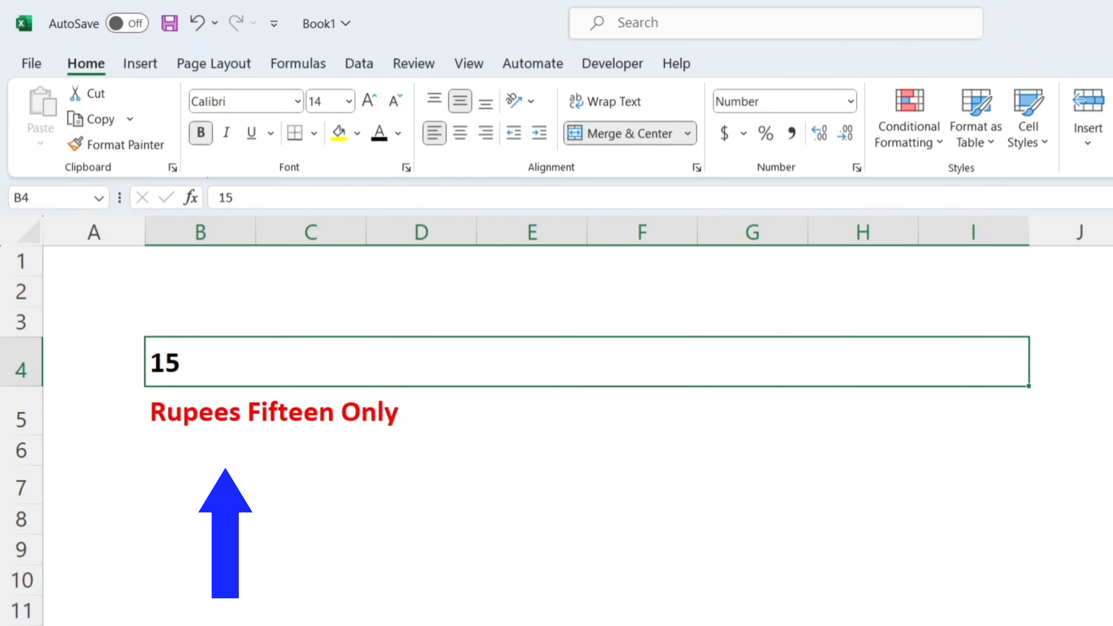
pyautogui.press('F2')
pyautogui.write('6')
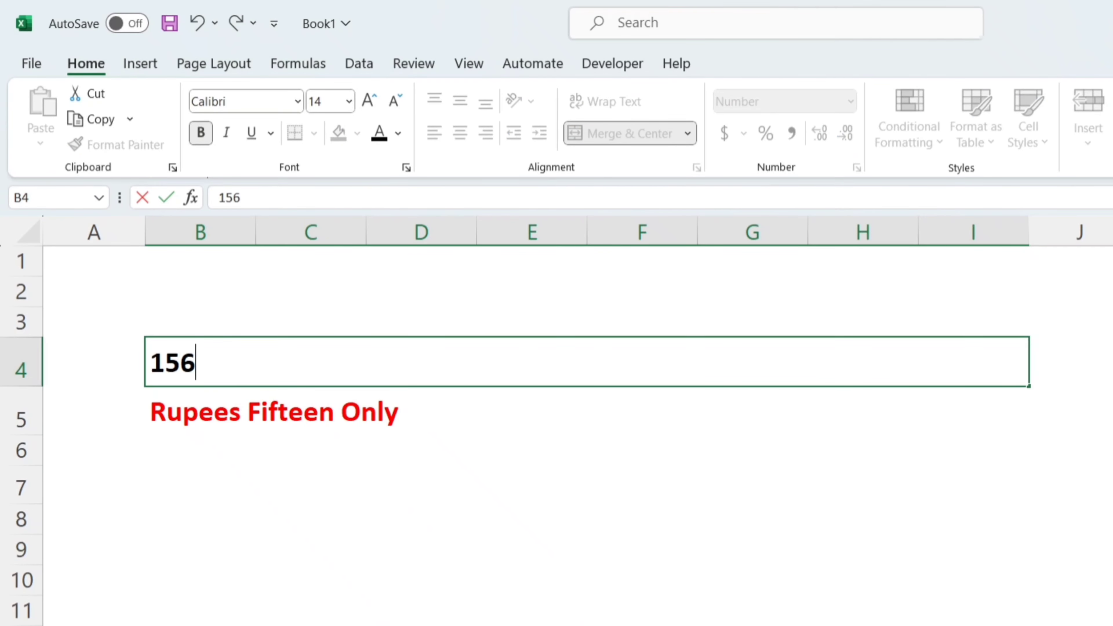
pyautogui.press('Return')
pyautogui.doubleClick(203, 362)
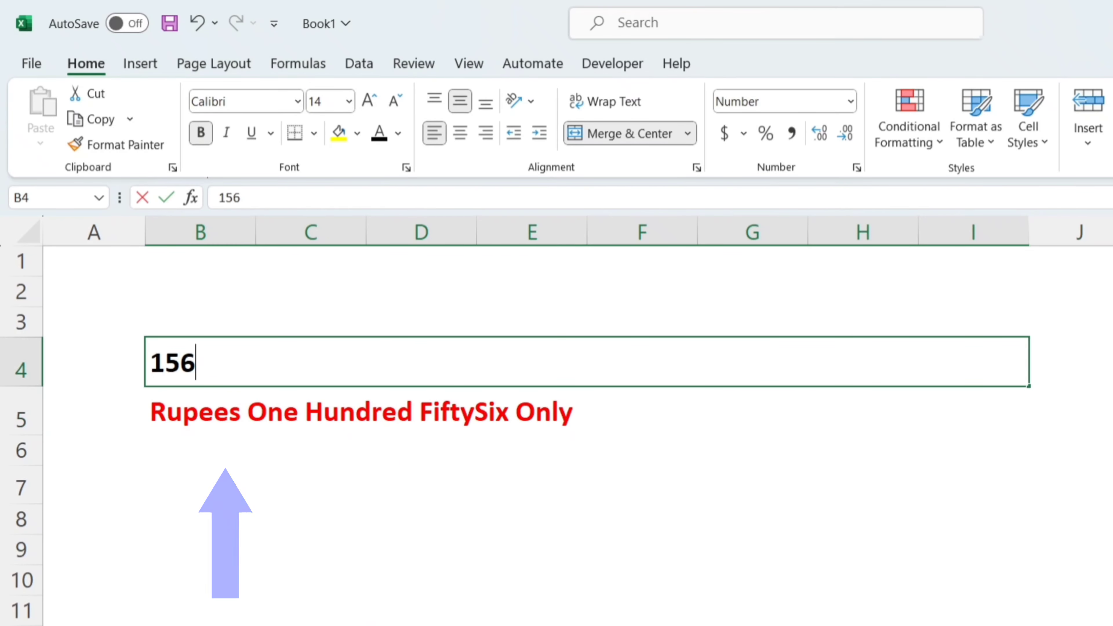
pyautogui.write('4')
pyautogui.press('Return')
# Enter 15649, then 156498, then 1,564,987 in B4 so B5's SpellNumber words update
pyautogui.doubleClick(204, 362)
pyautogui.write('9')
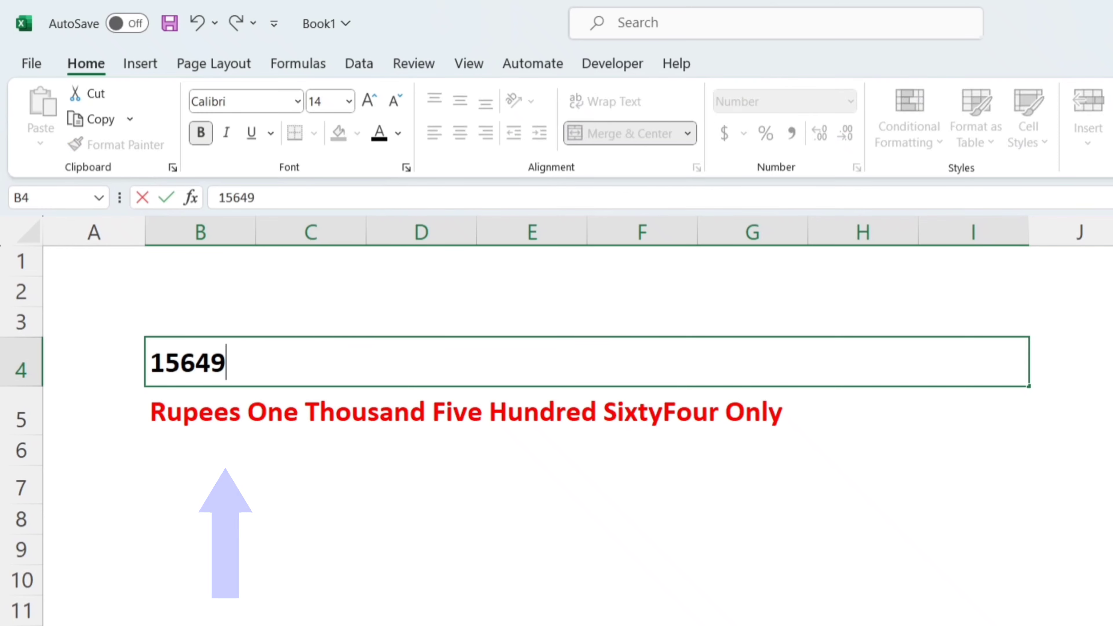
pyautogui.press('Return')
pyautogui.click(203, 362)
pyautogui.write('156498')
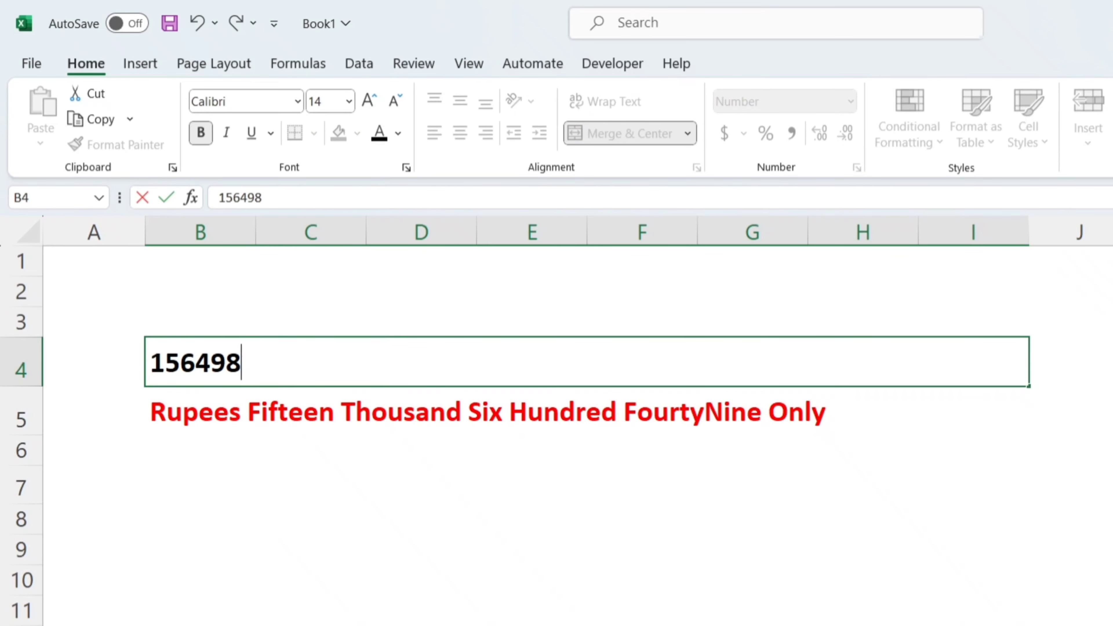
pyautogui.press('Return')
pyautogui.click(203, 362)
pyautogui.write('1,564,987')
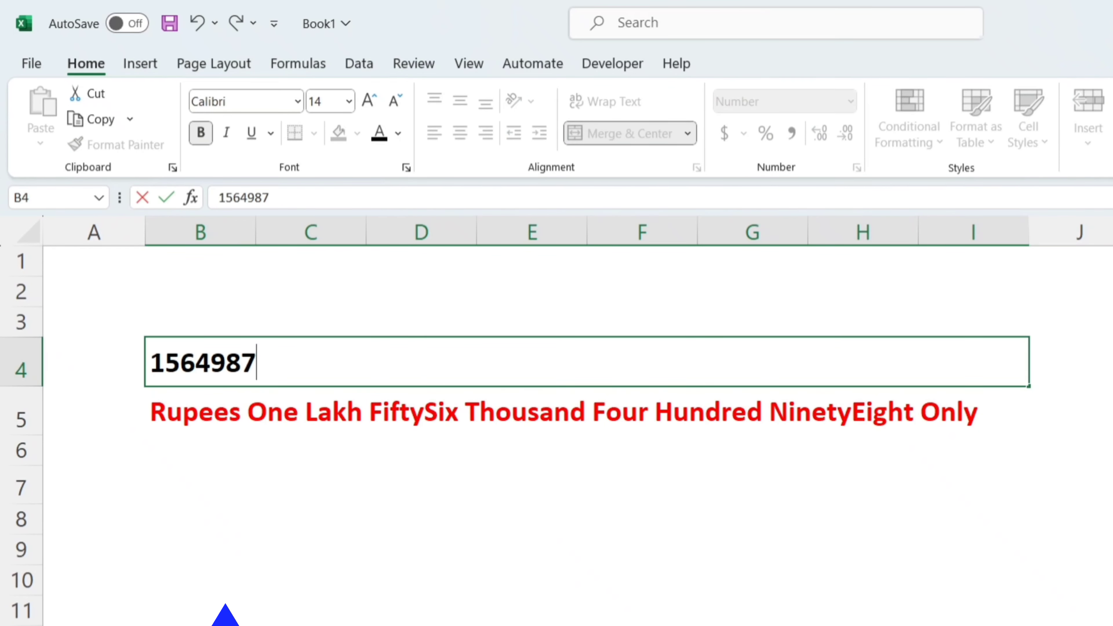
pyautogui.press('Return')
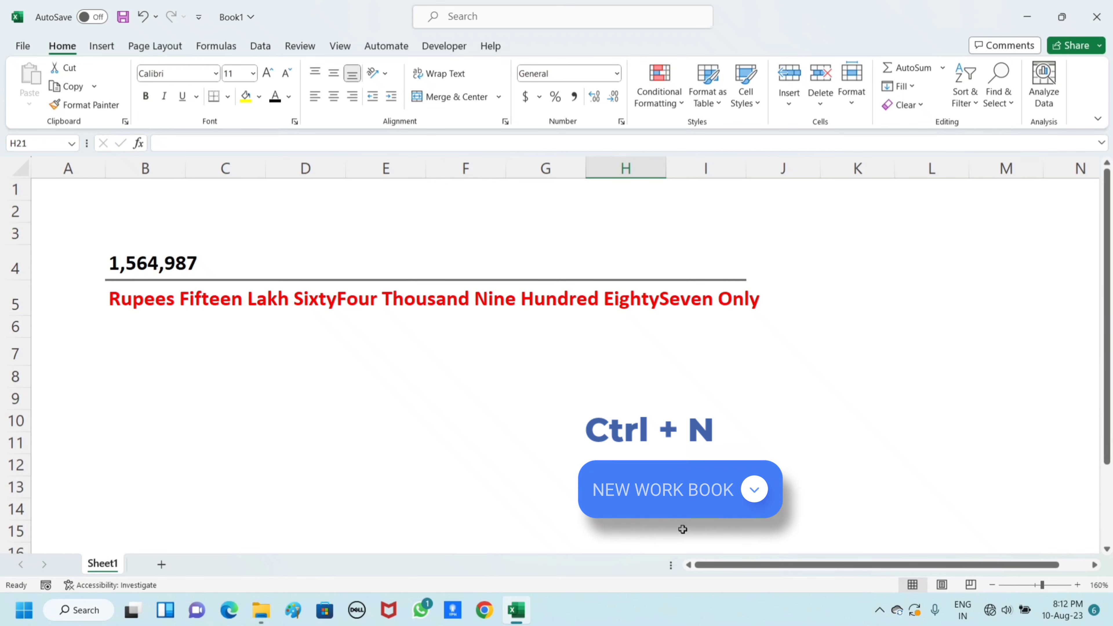
# Create blank workbook Book4 and apply Merge & Center to C4:L4 and to C5:L5
pyautogui.hotkey('ctrl', 'n')
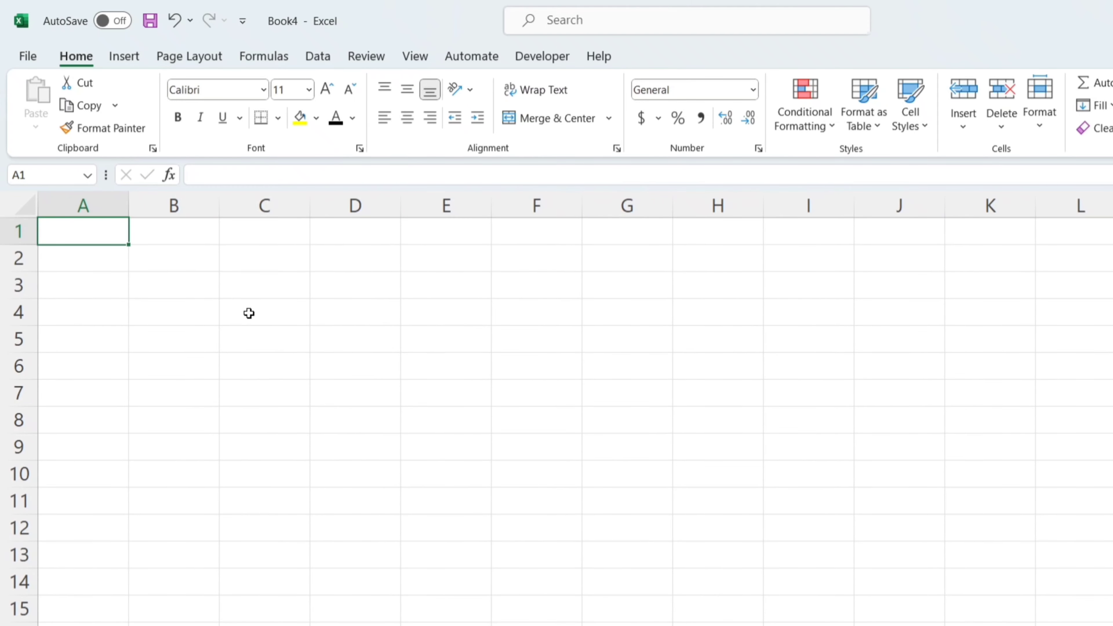
pyautogui.moveTo(249, 313); pyautogui.dragTo(1068, 311)
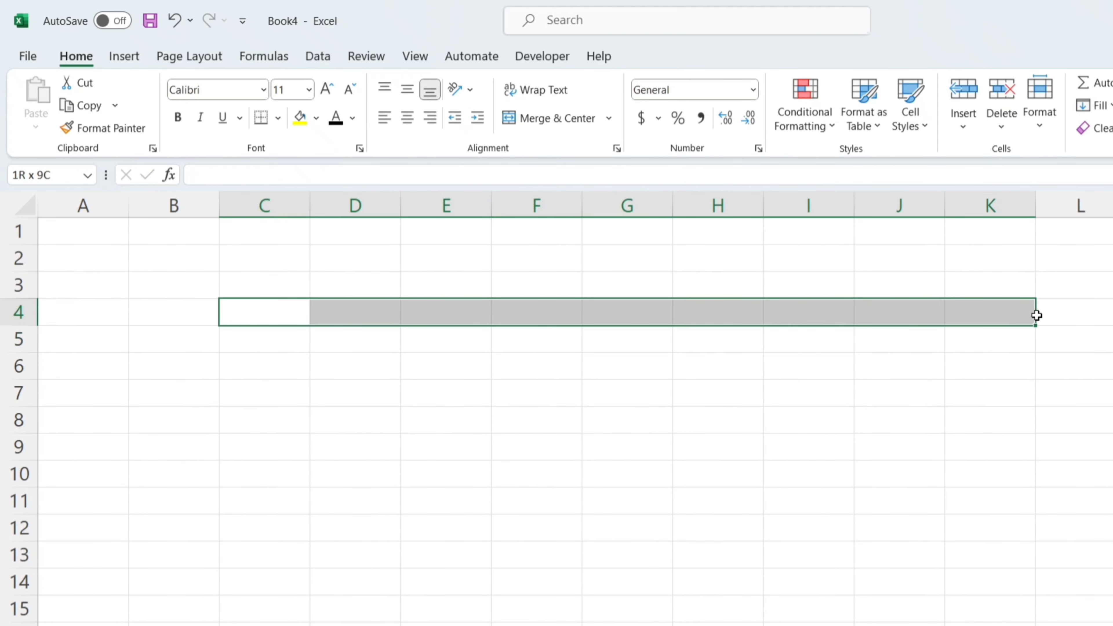
pyautogui.click(555, 118)
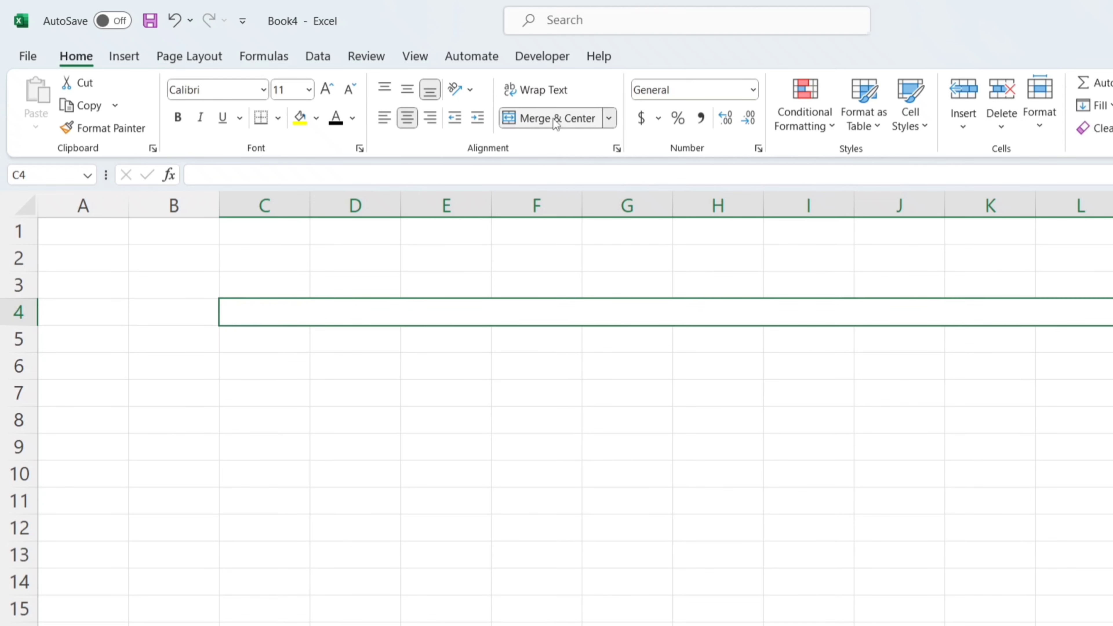
pyautogui.moveTo(243, 340); pyautogui.dragTo(1086, 339)
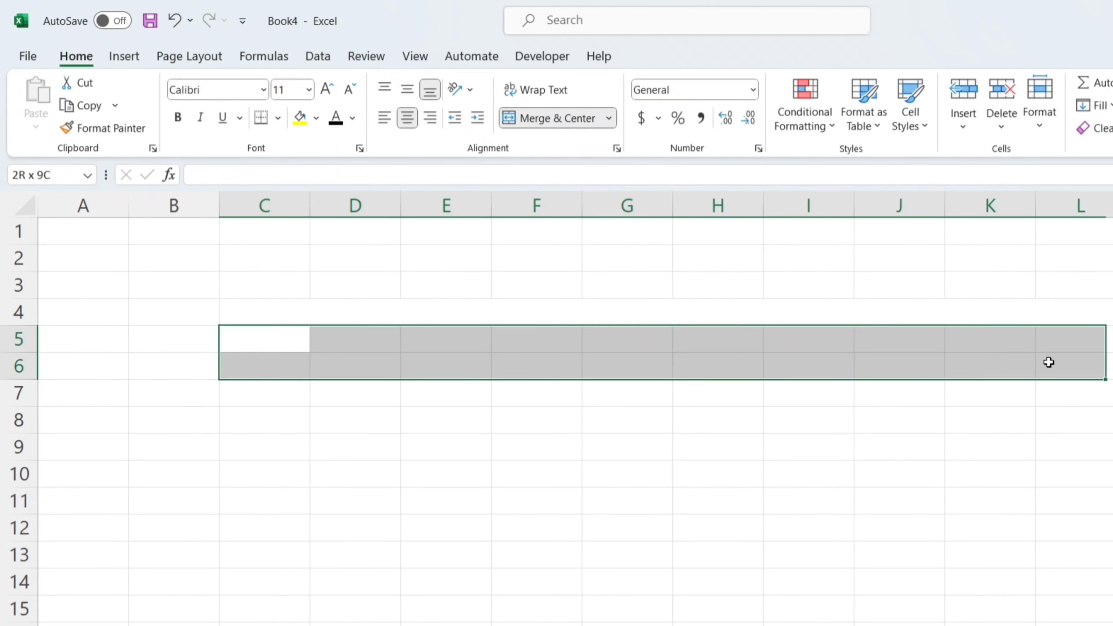
pyautogui.click(547, 119)
pyautogui.moveTo(268, 309); pyautogui.dragTo(279, 335)
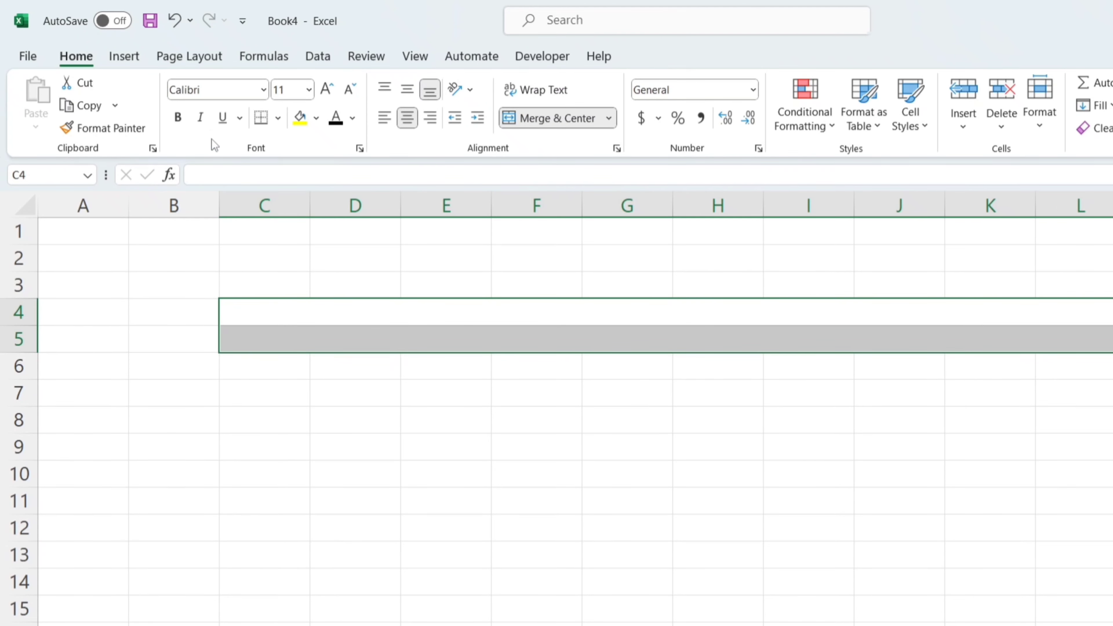
# Make the merged rows 4 and 5 bold at font size 14
pyautogui.click(178, 117)
pyautogui.click(287, 90)
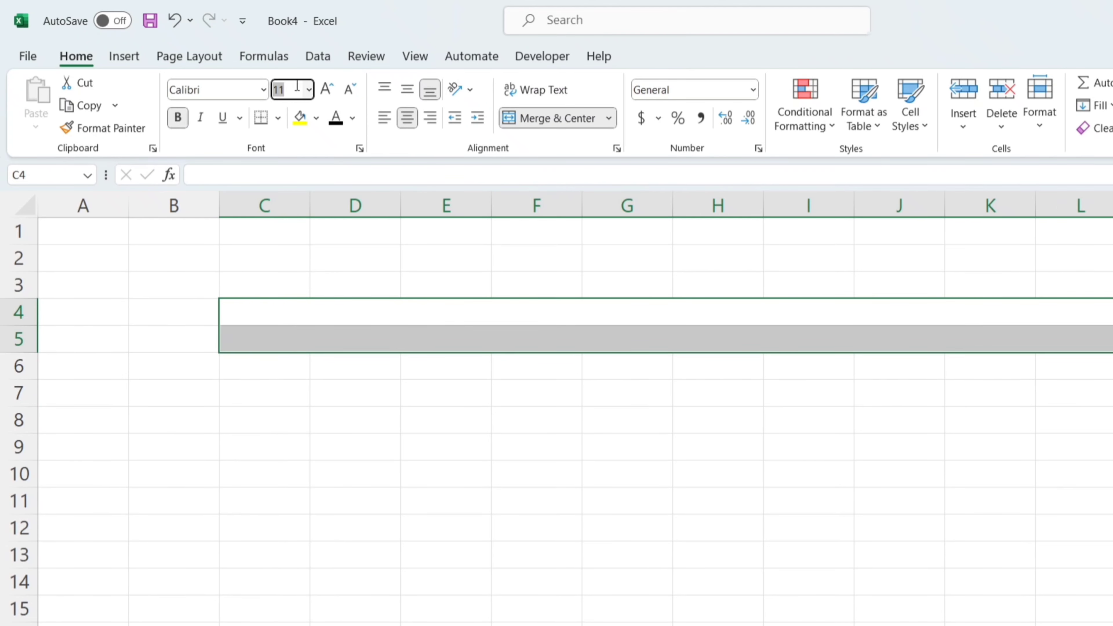
pyautogui.write('1')
pyautogui.press('Return')
# Colour the text in merged cell C5 red
pyautogui.click(303, 352)
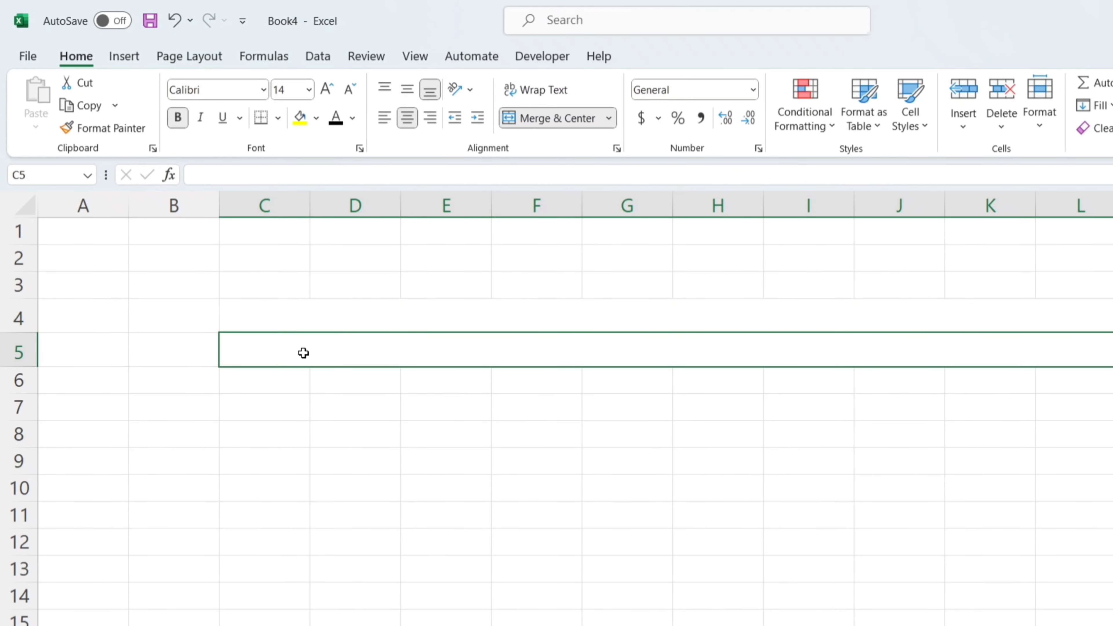
pyautogui.click(353, 118)
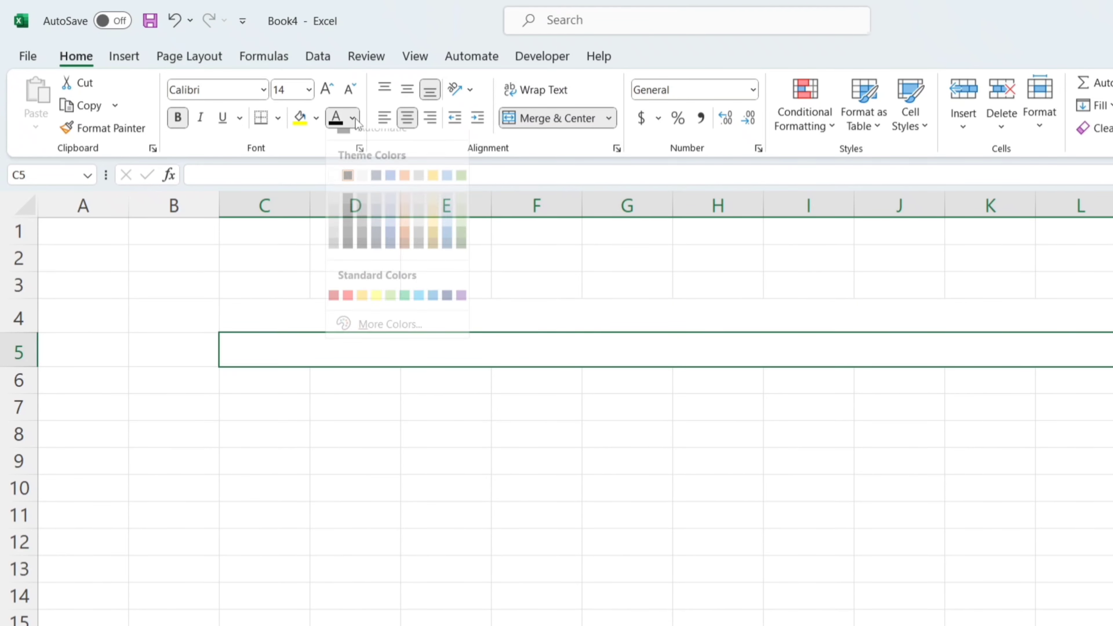
pyautogui.click(347, 311)
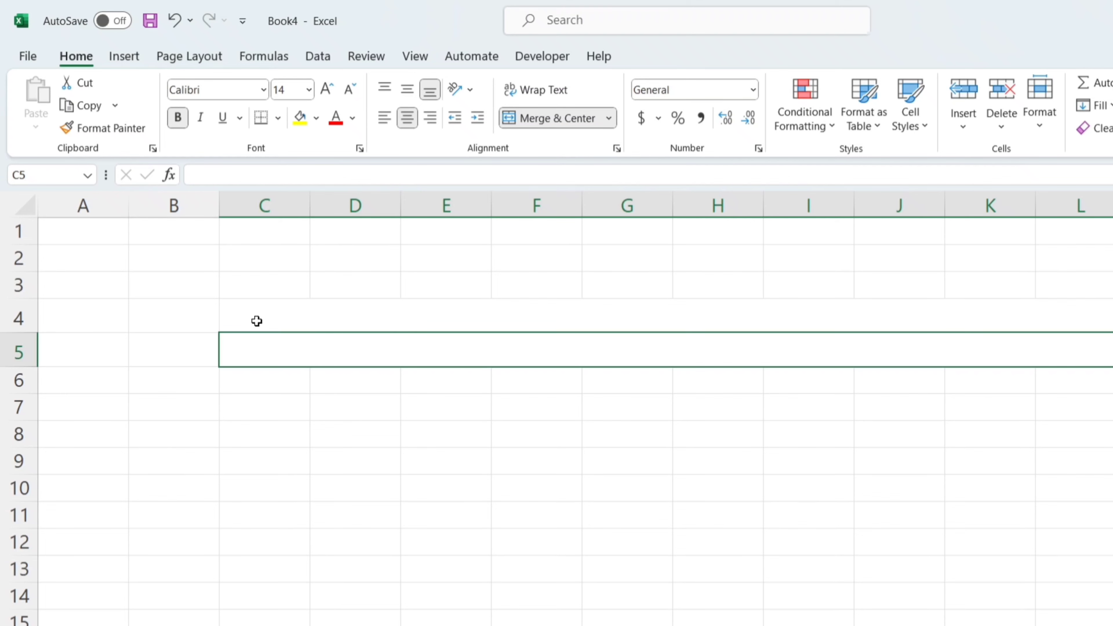
# Turn off the sheet gridlines from the View tab
pyautogui.moveTo(256, 322); pyautogui.dragTo(258, 348)
pyautogui.click(415, 55)
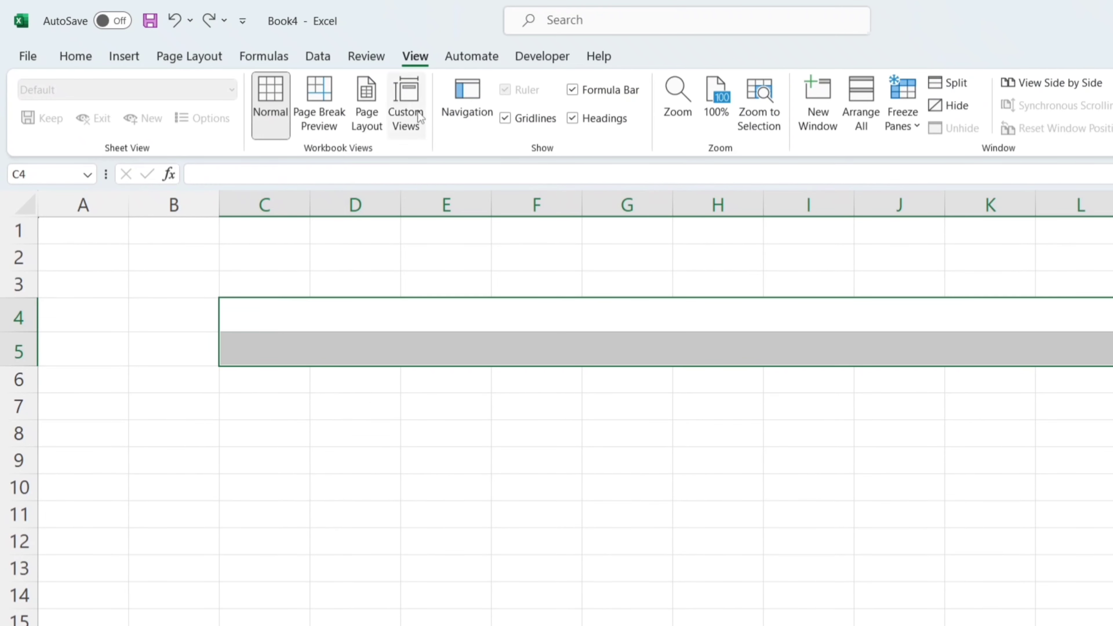
pyautogui.click(505, 118)
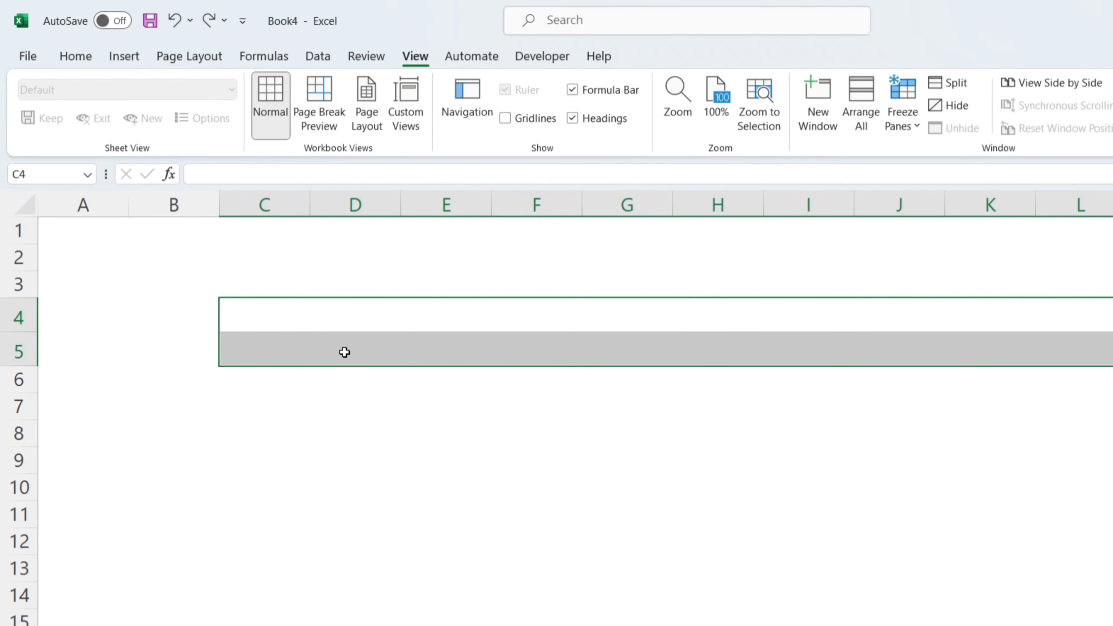
pyautogui.click(253, 318)
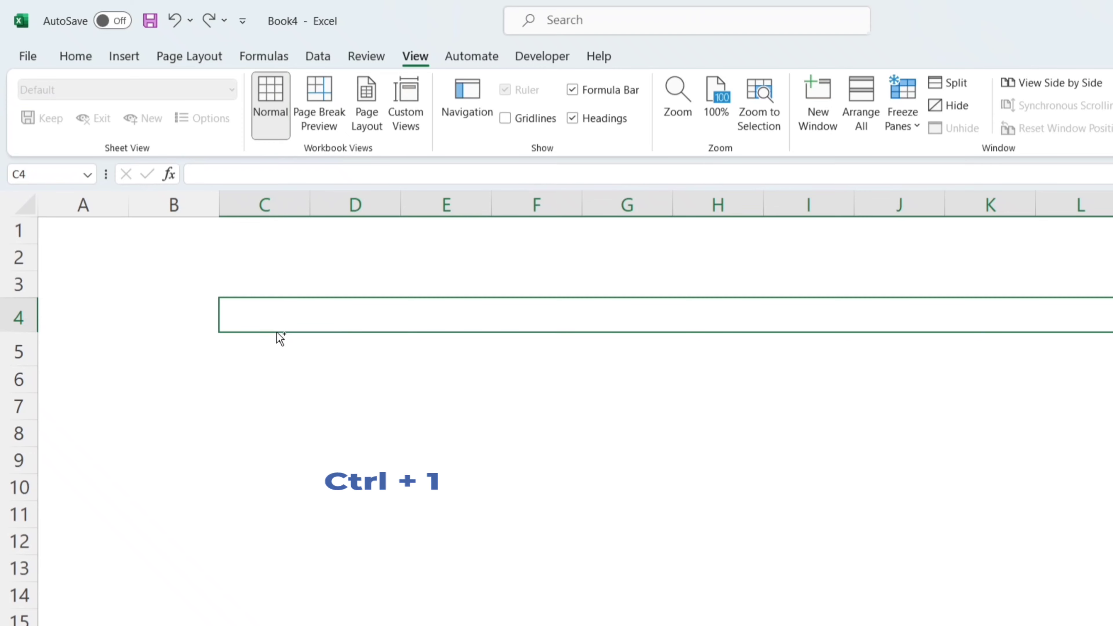
# Give merged cell C4 a double-line bottom border through Format Cells (Ctrl+1)
pyautogui.hotkey('ctrl', '1')
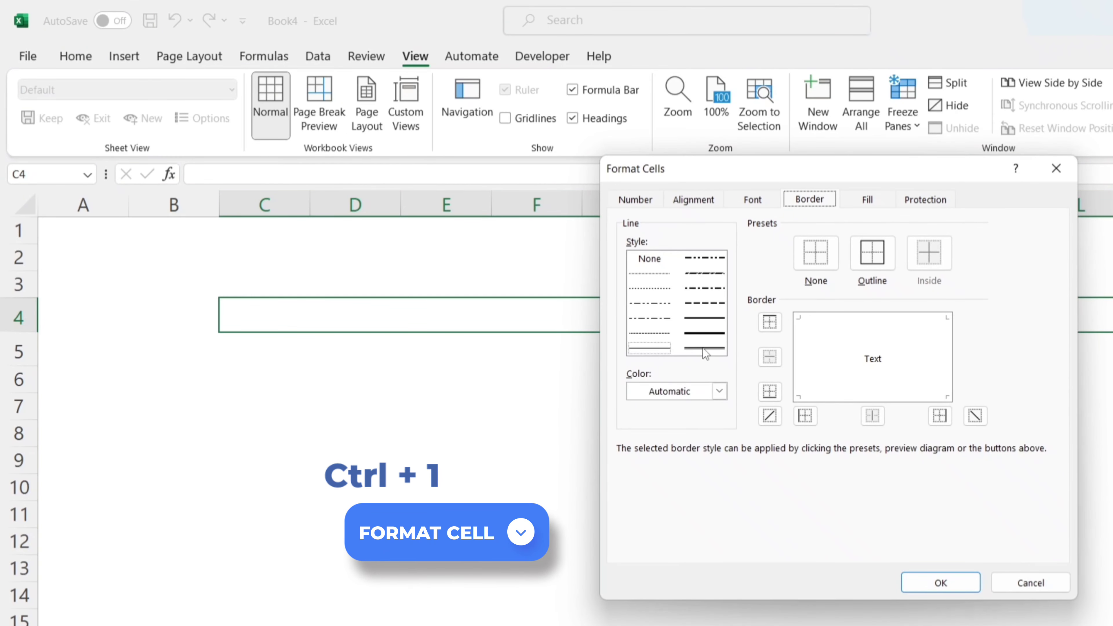
pyautogui.click(704, 350)
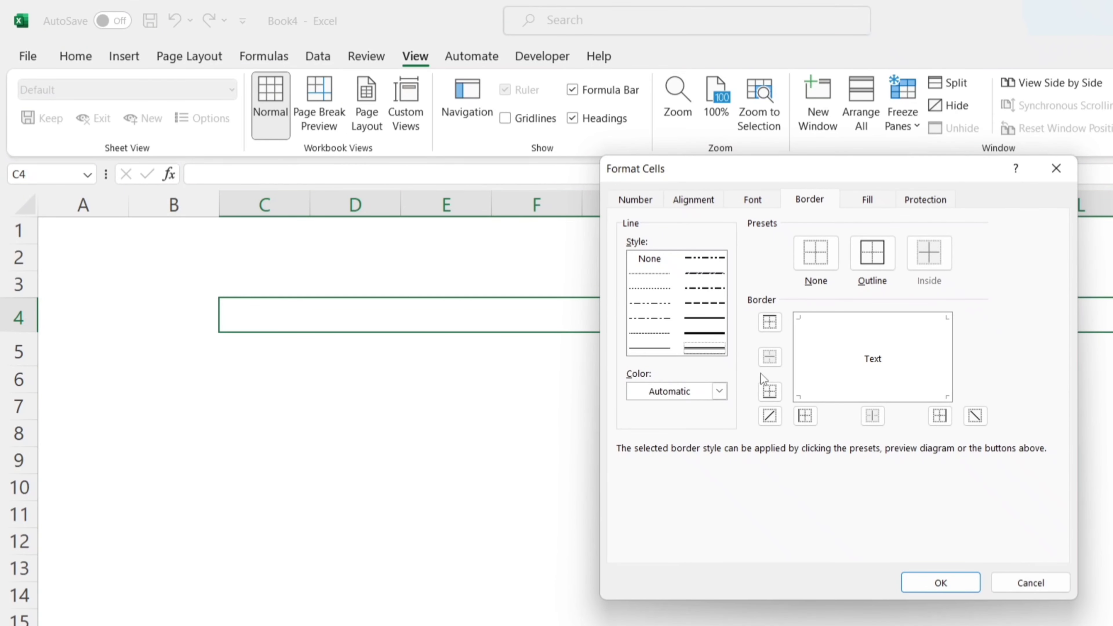
pyautogui.click(909, 397)
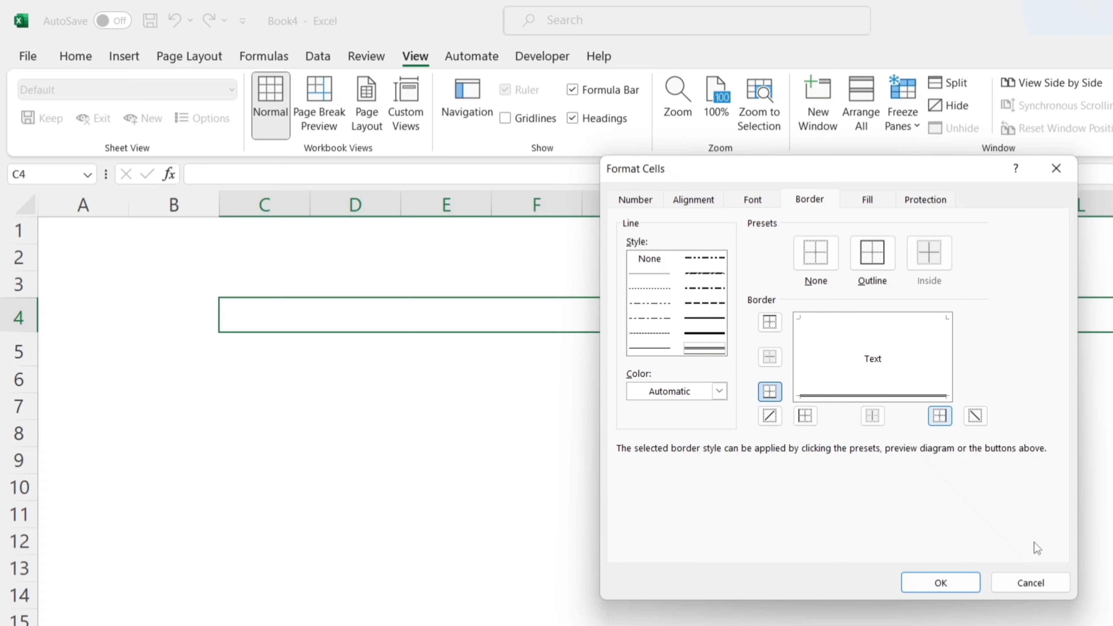
pyautogui.click(955, 588)
pyautogui.click(997, 594)
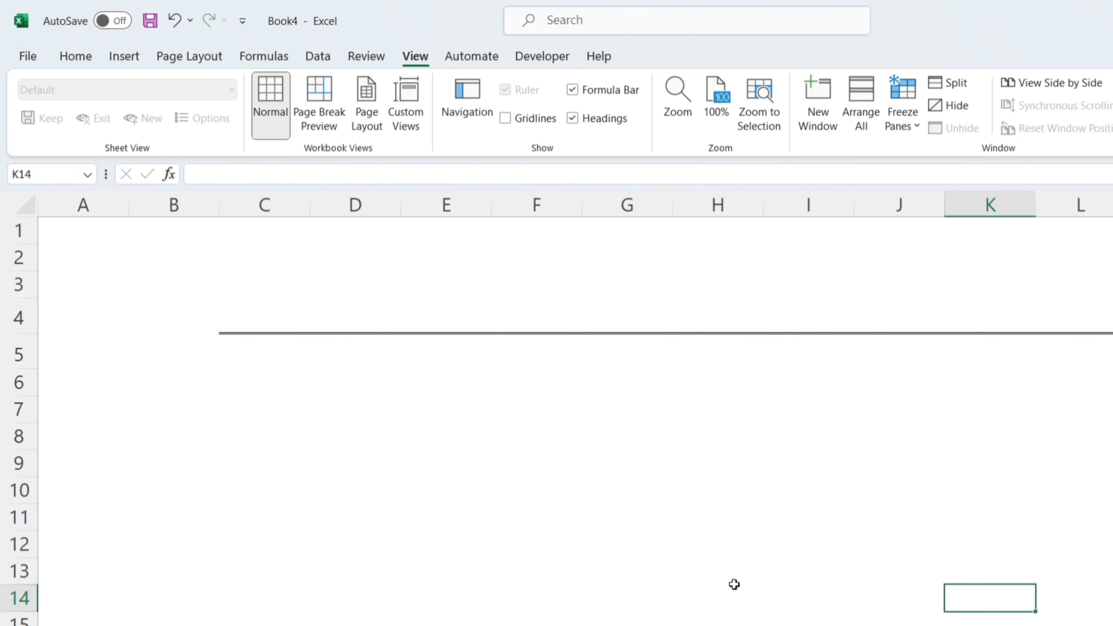
pyautogui.click(252, 318)
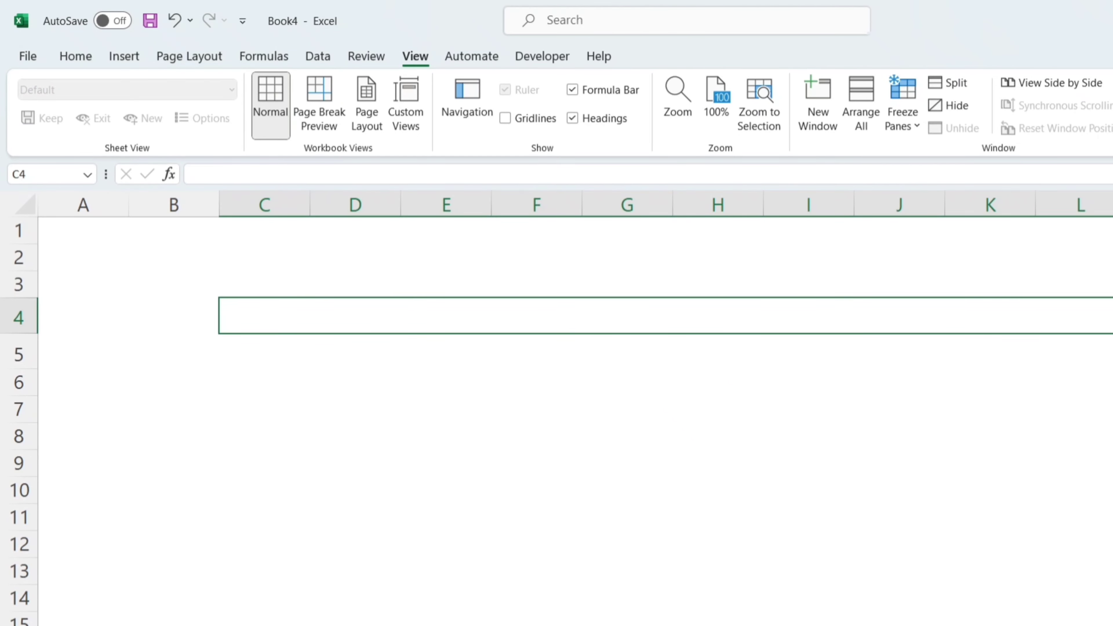
# Enter 25 in merged cell C4 and left-align it
pyautogui.write('25')
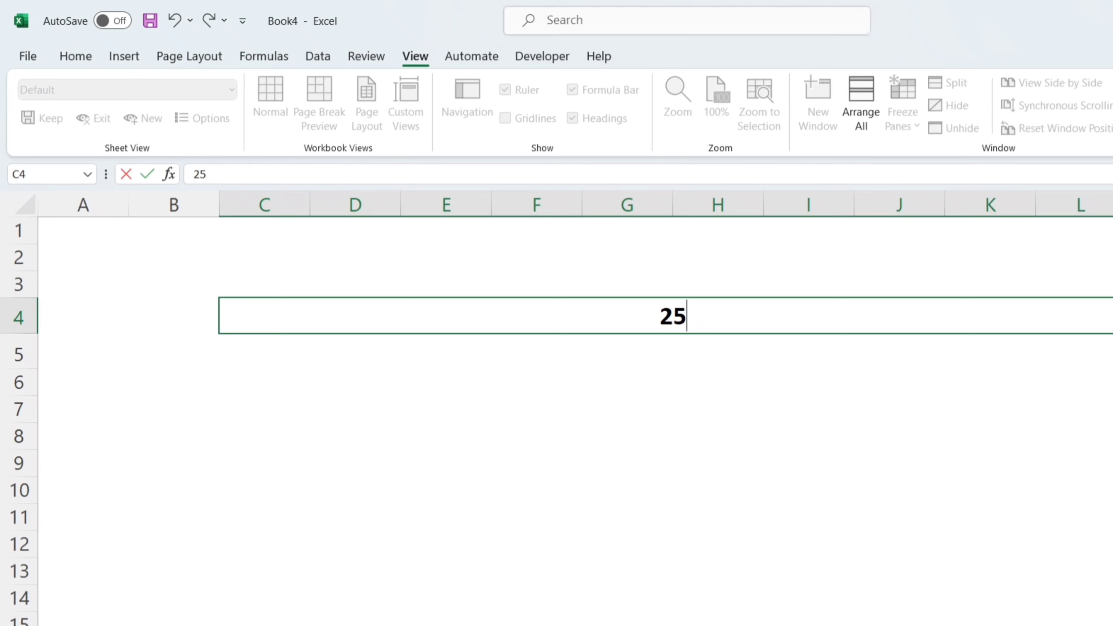
pyautogui.press('Return')
pyautogui.click(75, 56)
pyautogui.moveTo(720, 320); pyautogui.dragTo(720, 354)
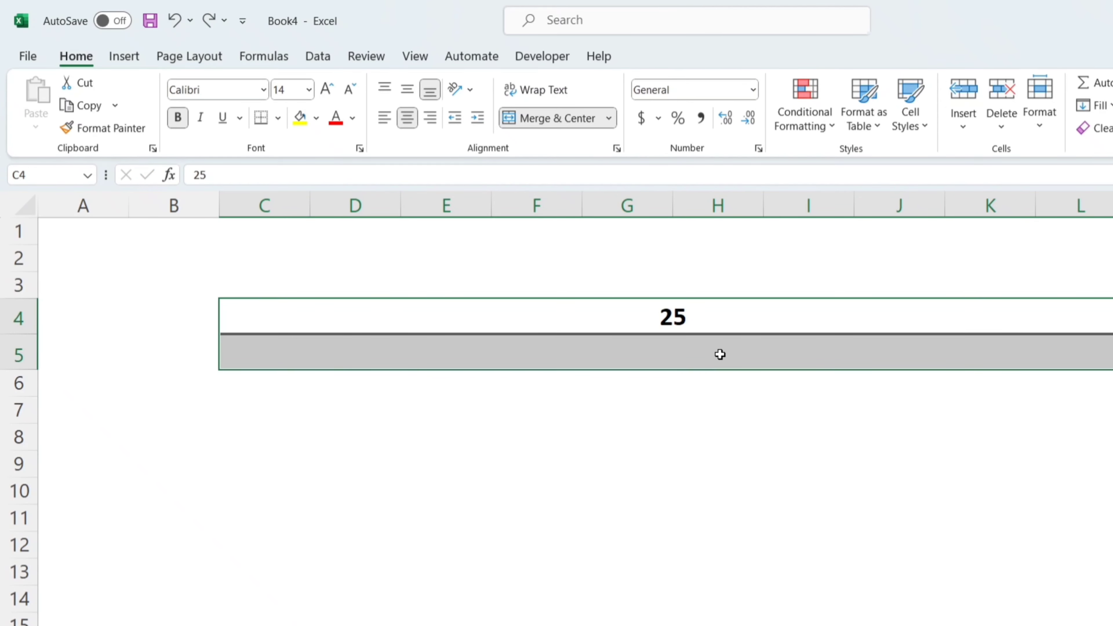
pyautogui.click(386, 125)
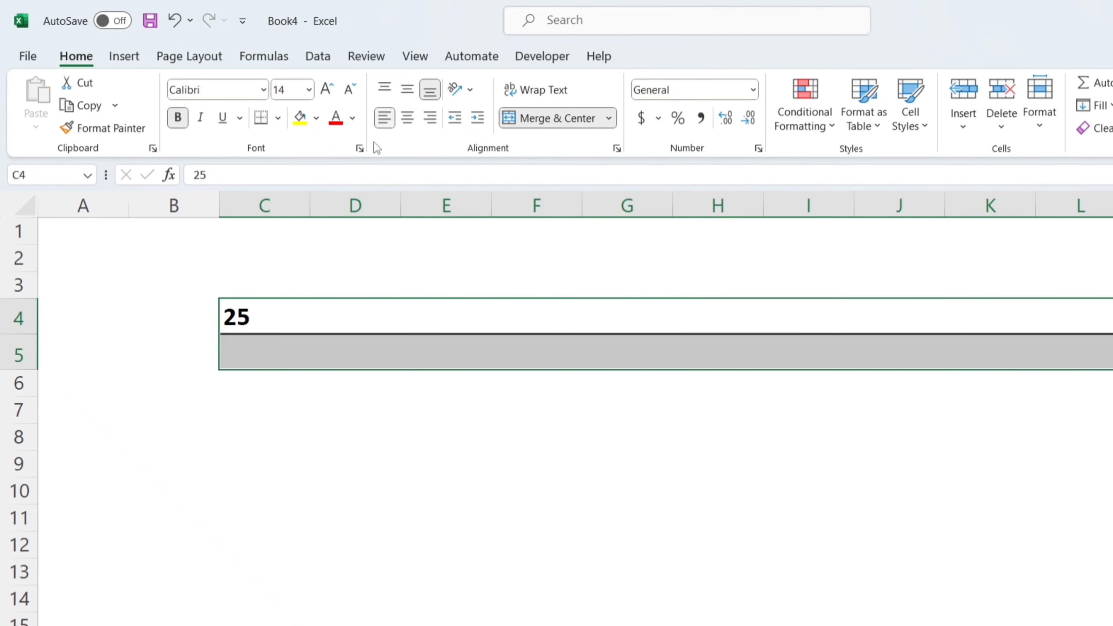
pyautogui.click(656, 579)
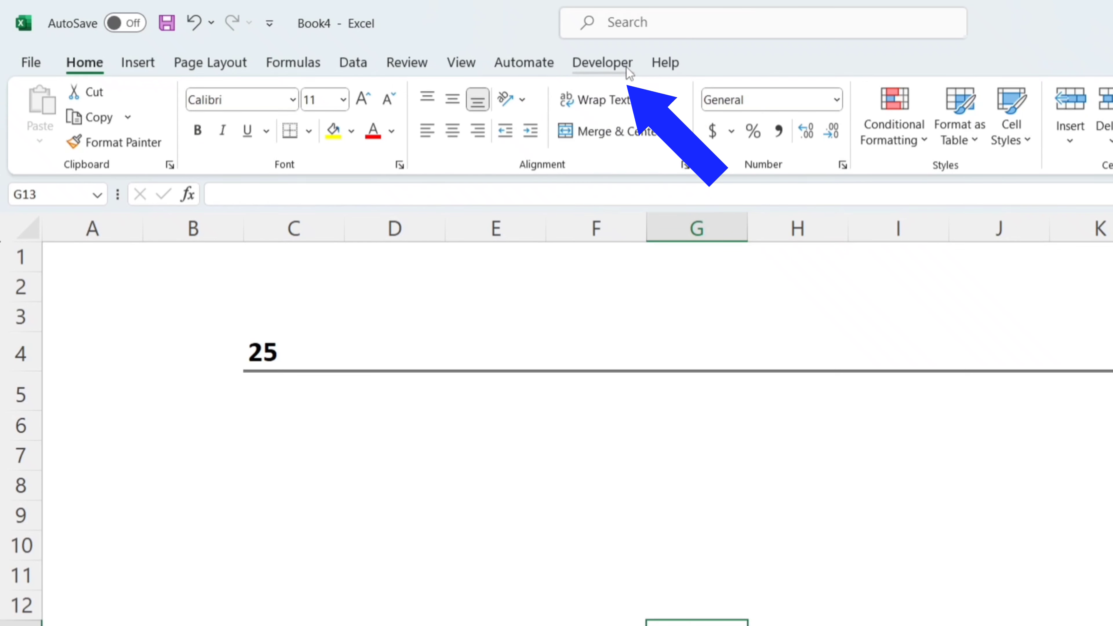
pyautogui.rightClick(88, 65)
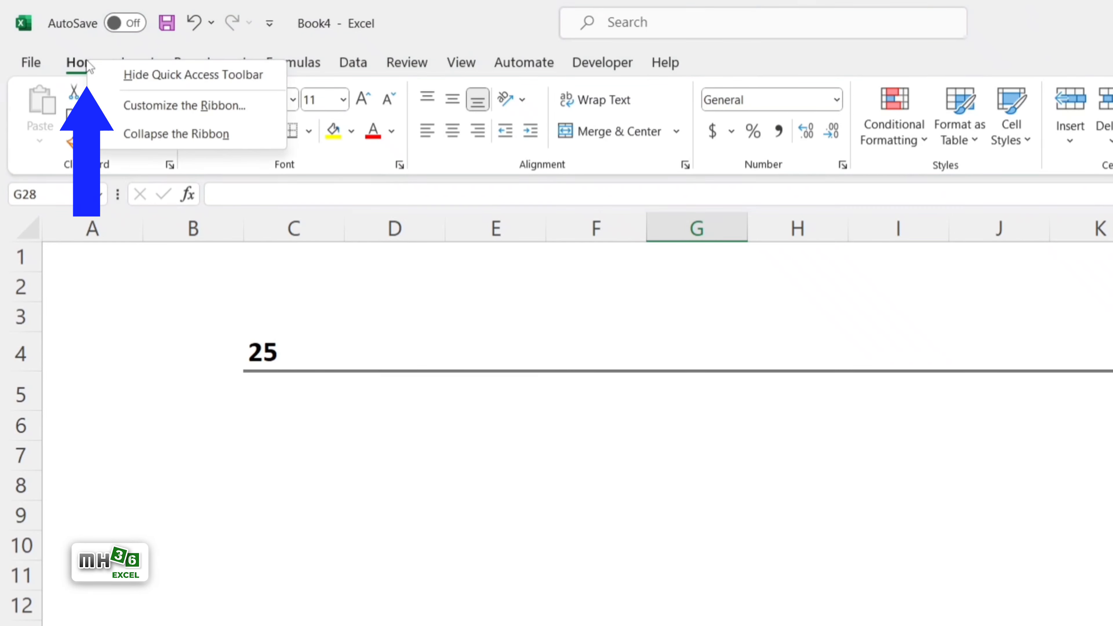
pyautogui.click(213, 108)
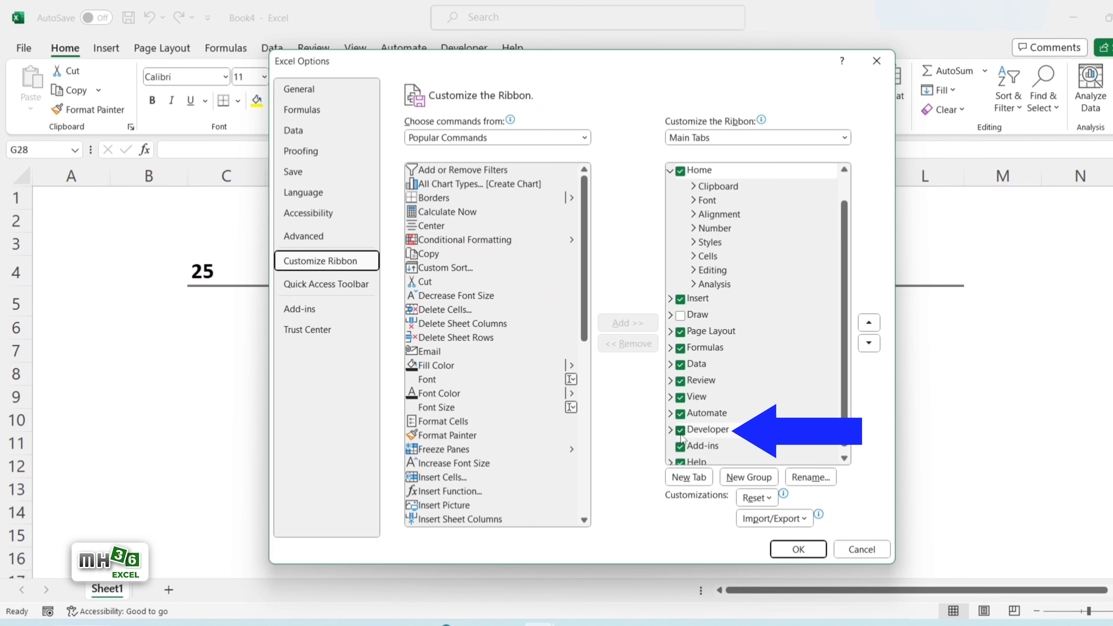
pyautogui.click(806, 550)
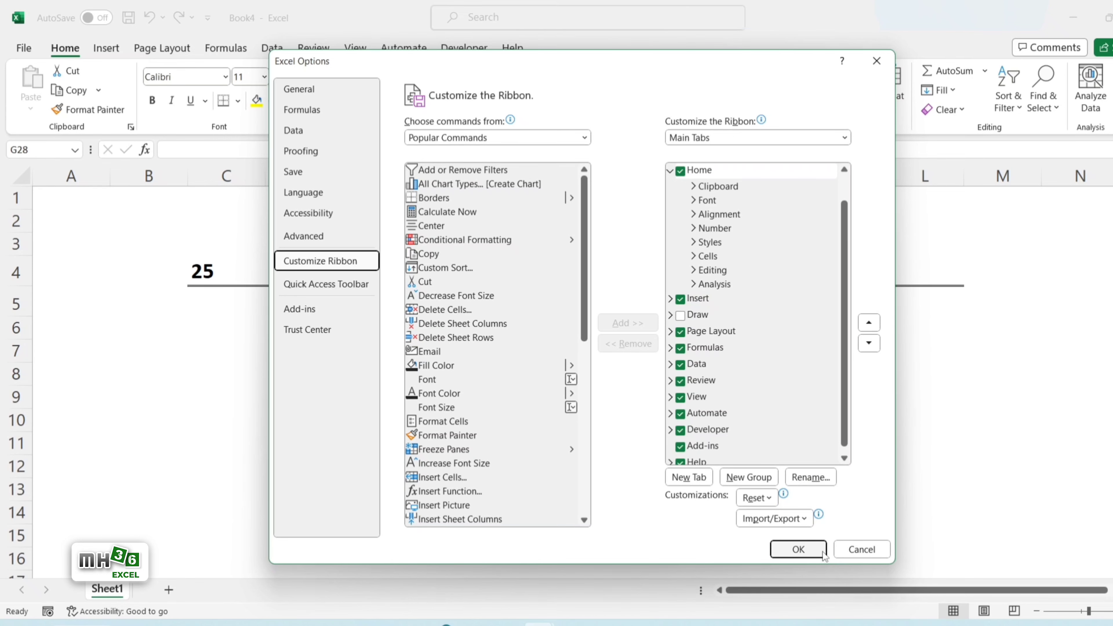
pyautogui.click(822, 553)
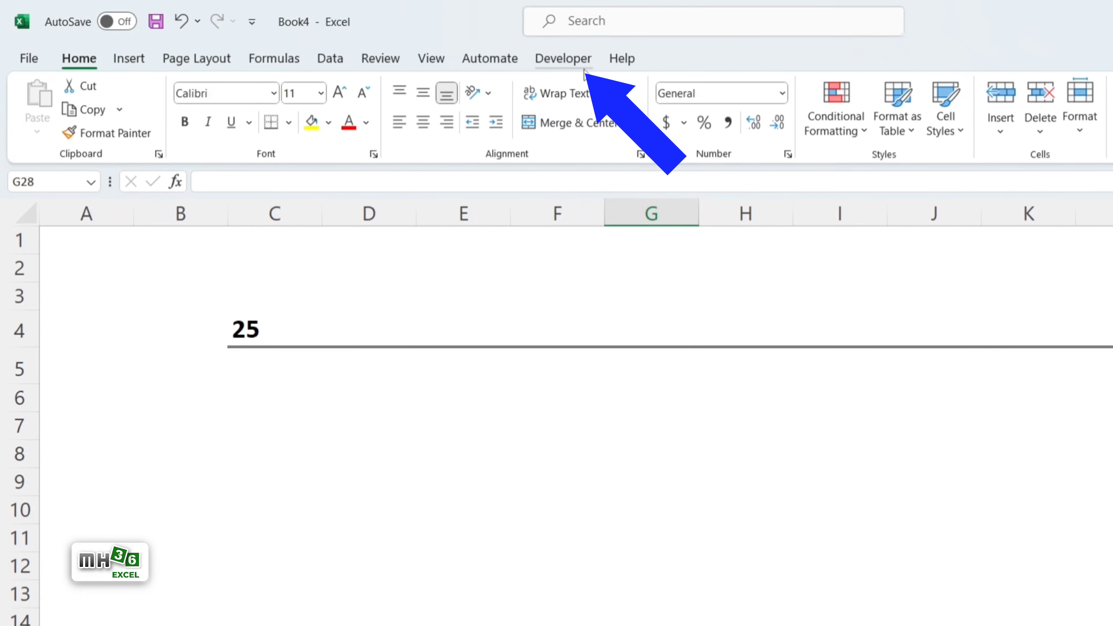
# Open the Visual Basic editor from the Developer tab and insert a new Module1
pyautogui.click(563, 58)
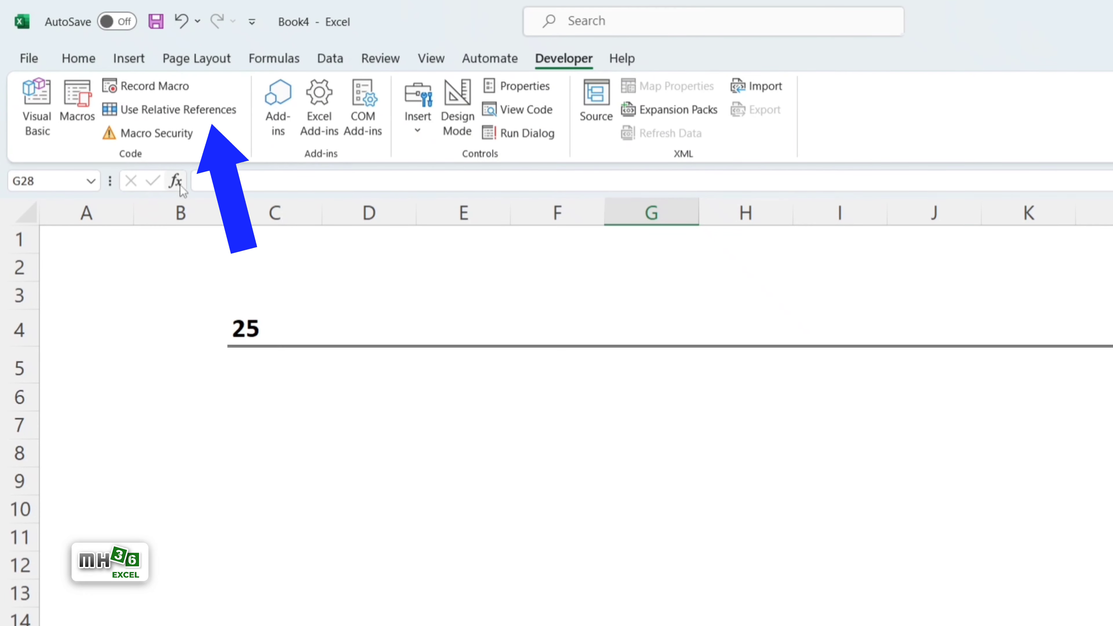
pyautogui.click(38, 110)
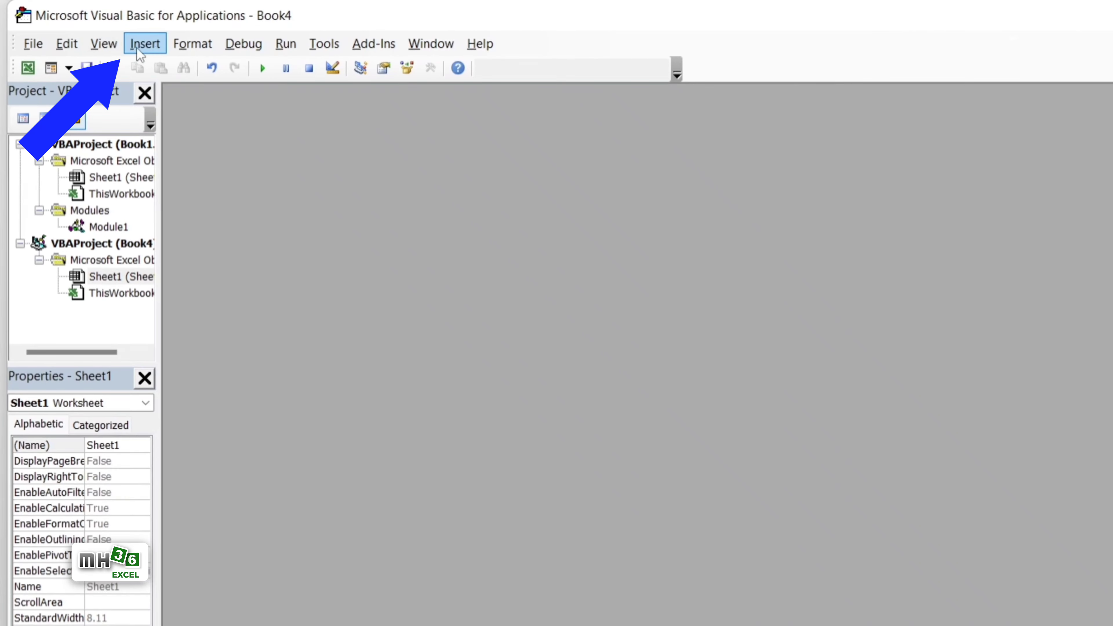
pyautogui.click(126, 40)
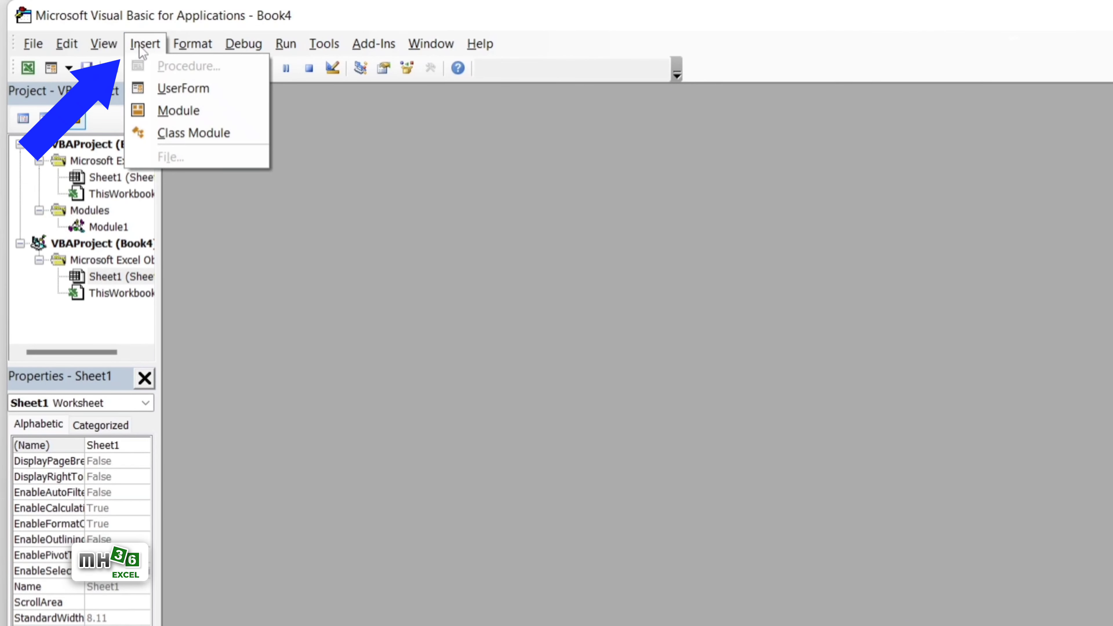
pyautogui.click(200, 110)
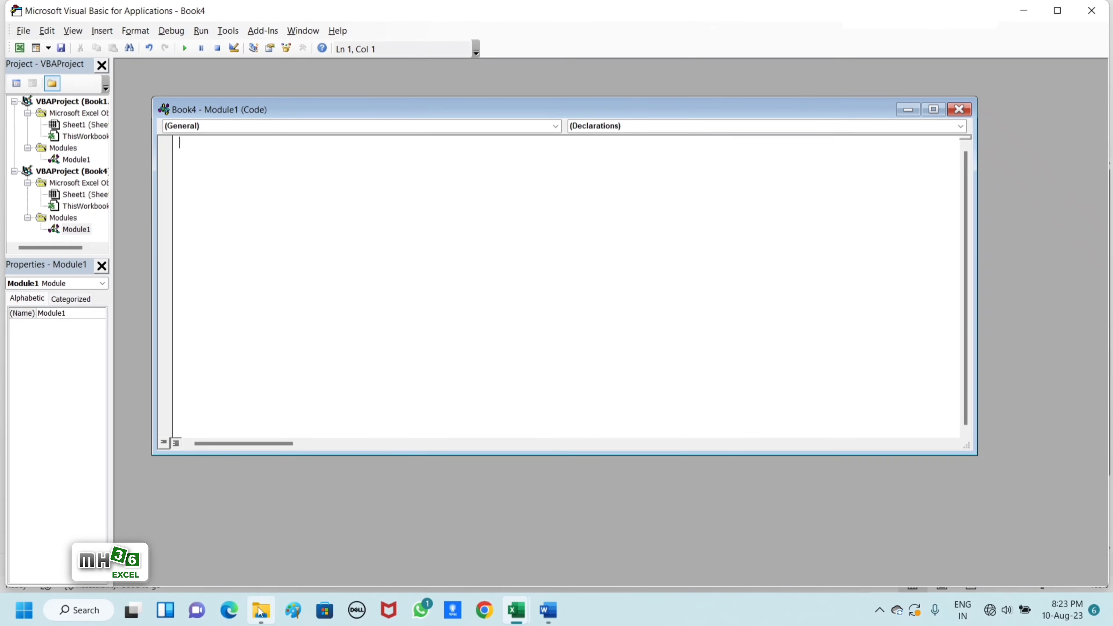
pyautogui.click(261, 609)
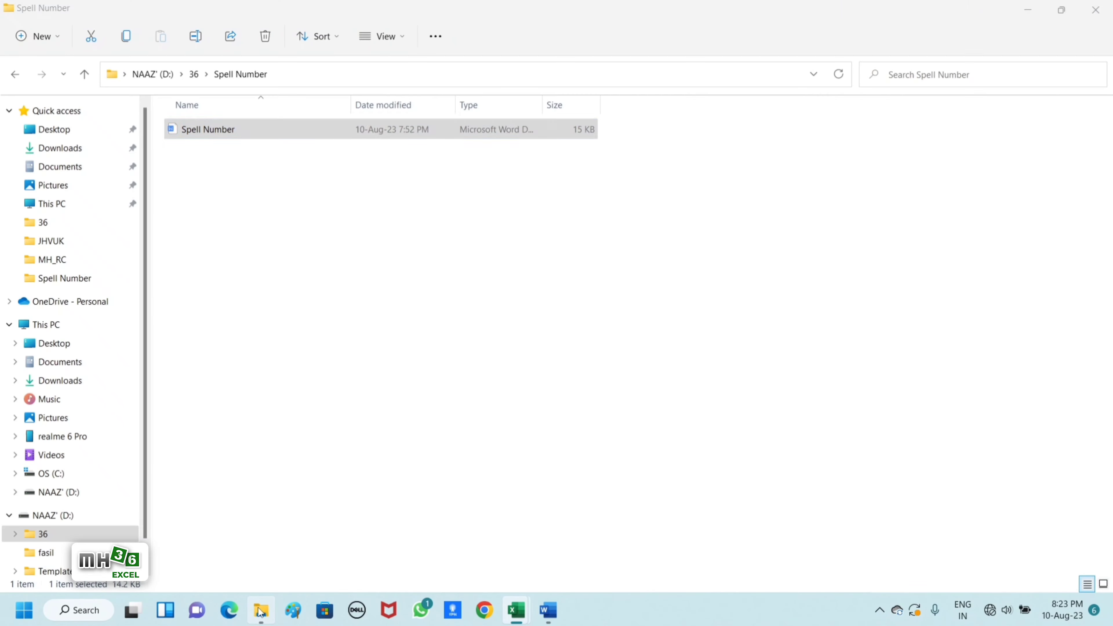
# Open the Spell Number Word document and copy all of its SpellNumber code
pyautogui.doubleClick(215, 131)
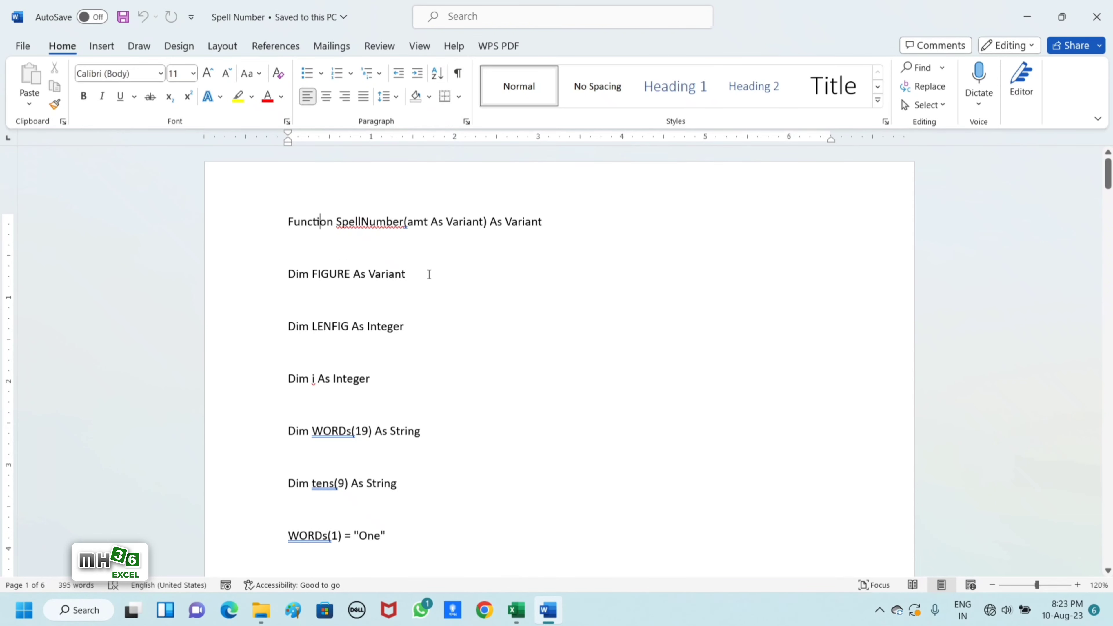
pyautogui.hotkey('ctrl', 'a')
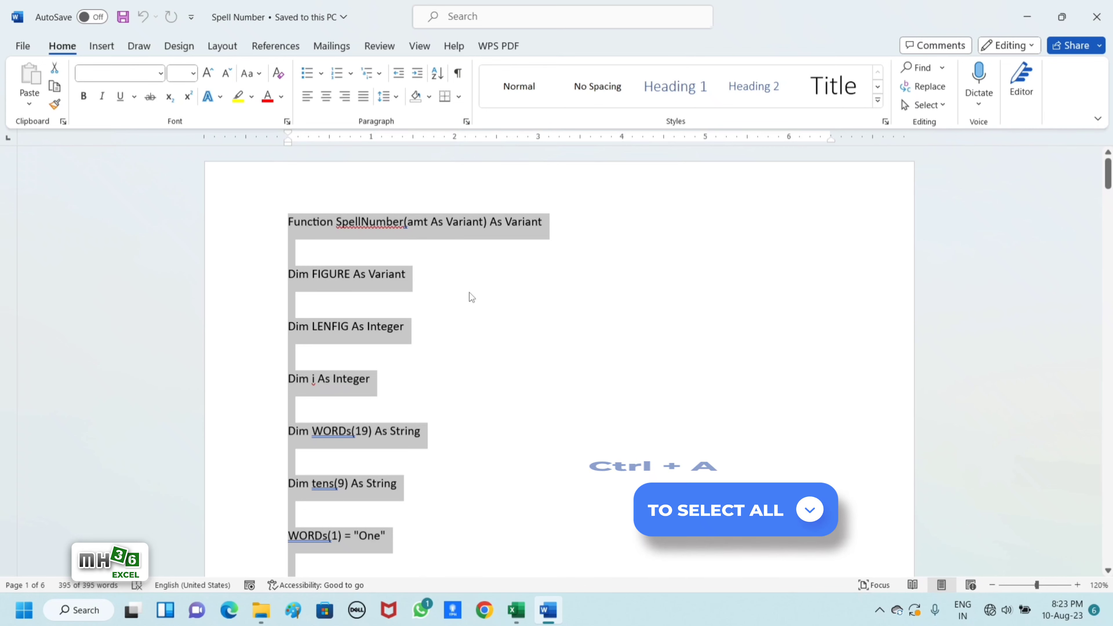
pyautogui.hotkey('ctrl', 'c')
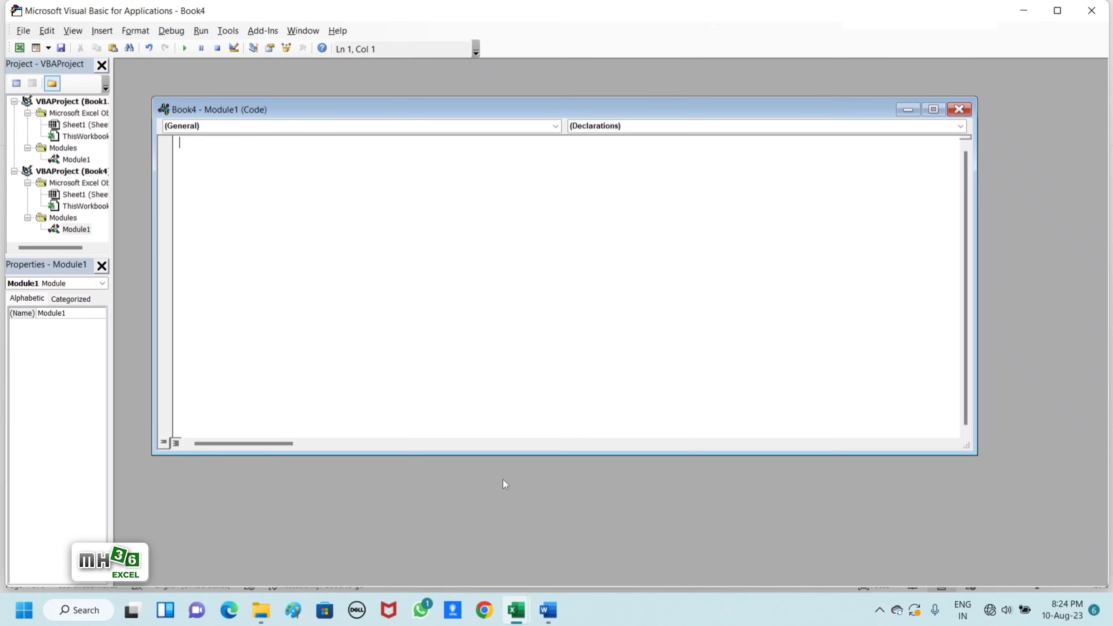
# Paste the SpellNumber code into Module1 and save Book4 to the Desktop as an Excel Macro-Enabled Workbook
pyautogui.hotkey('ctrl', 'v')
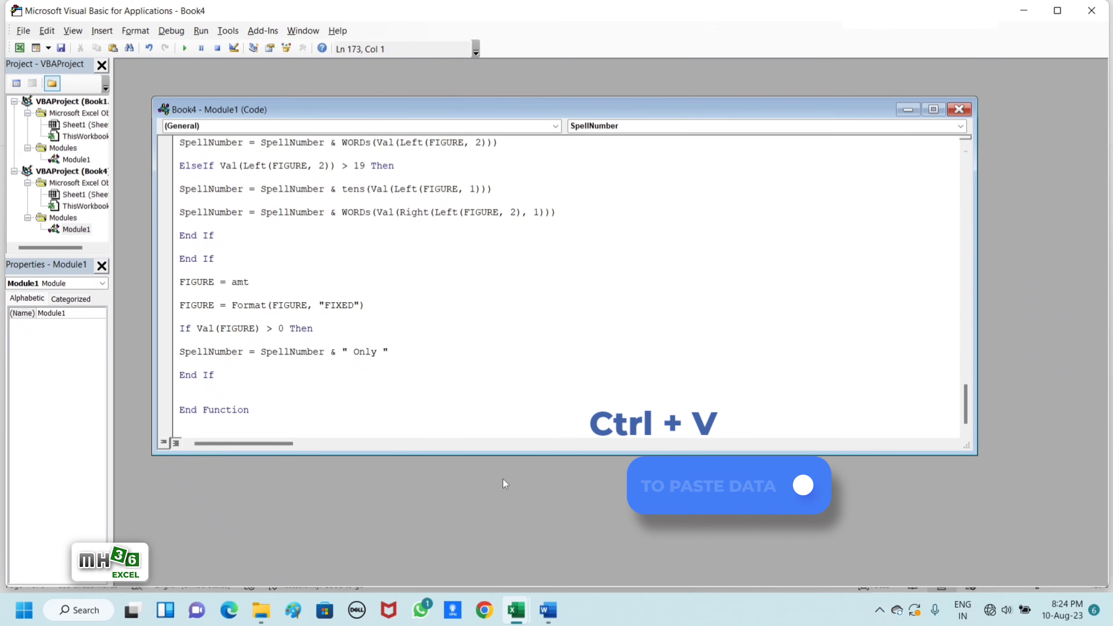
pyautogui.press('Up')
pyautogui.press('Up')
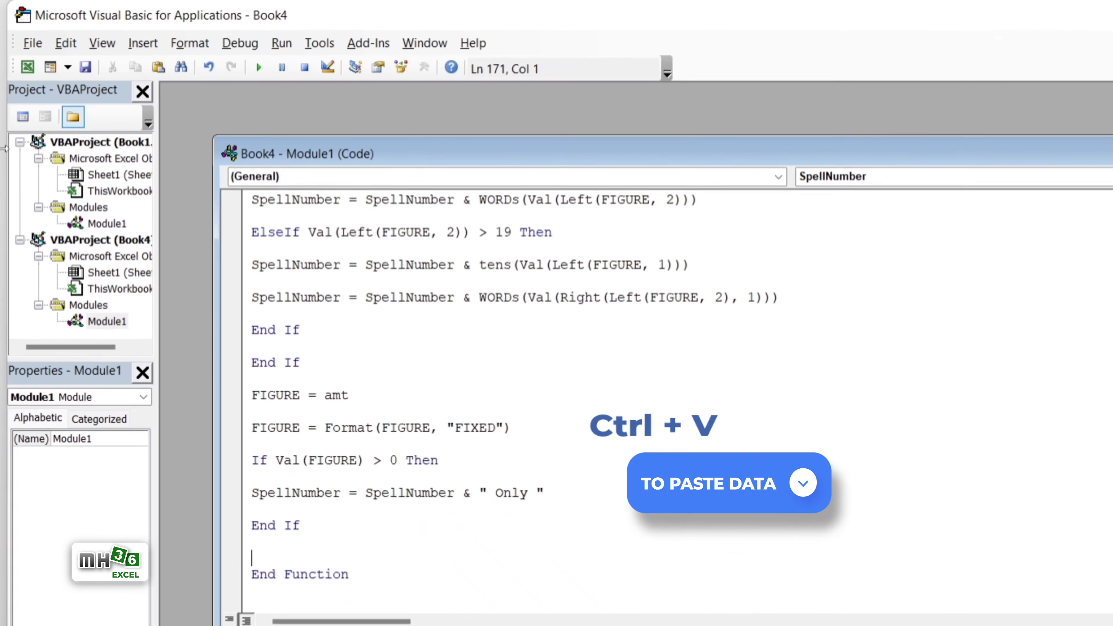
pyautogui.click(35, 46)
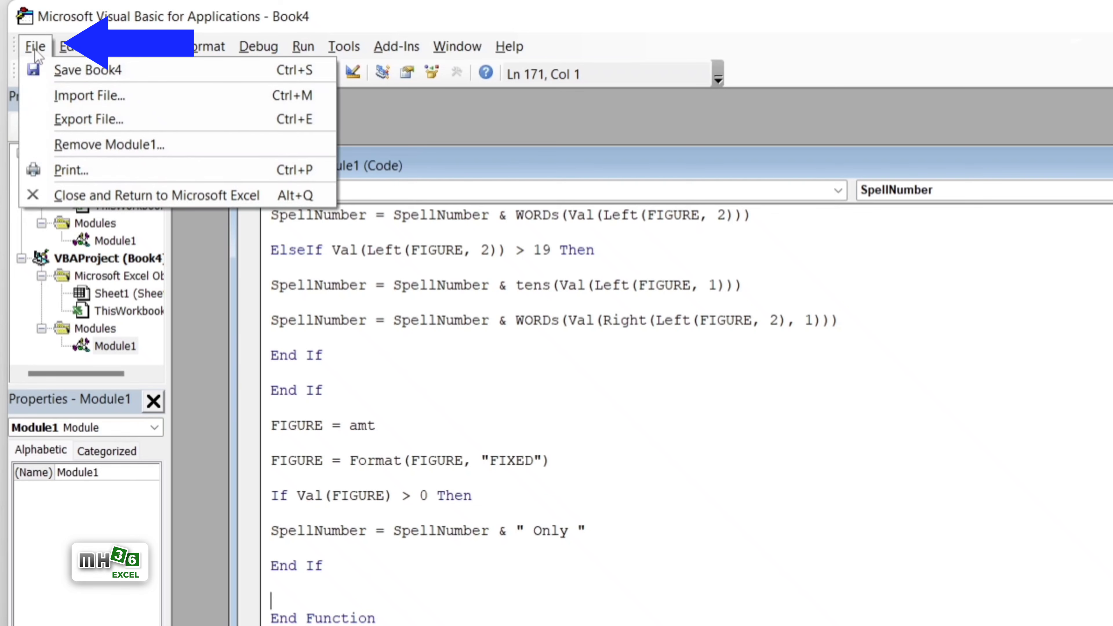
pyautogui.click(104, 69)
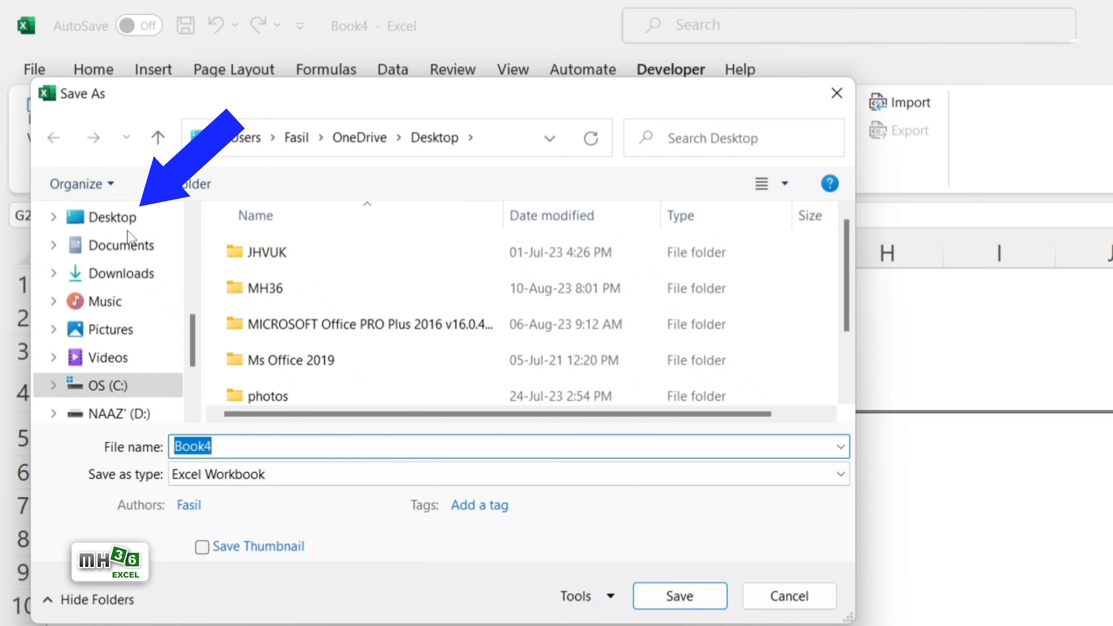
pyautogui.click(118, 217)
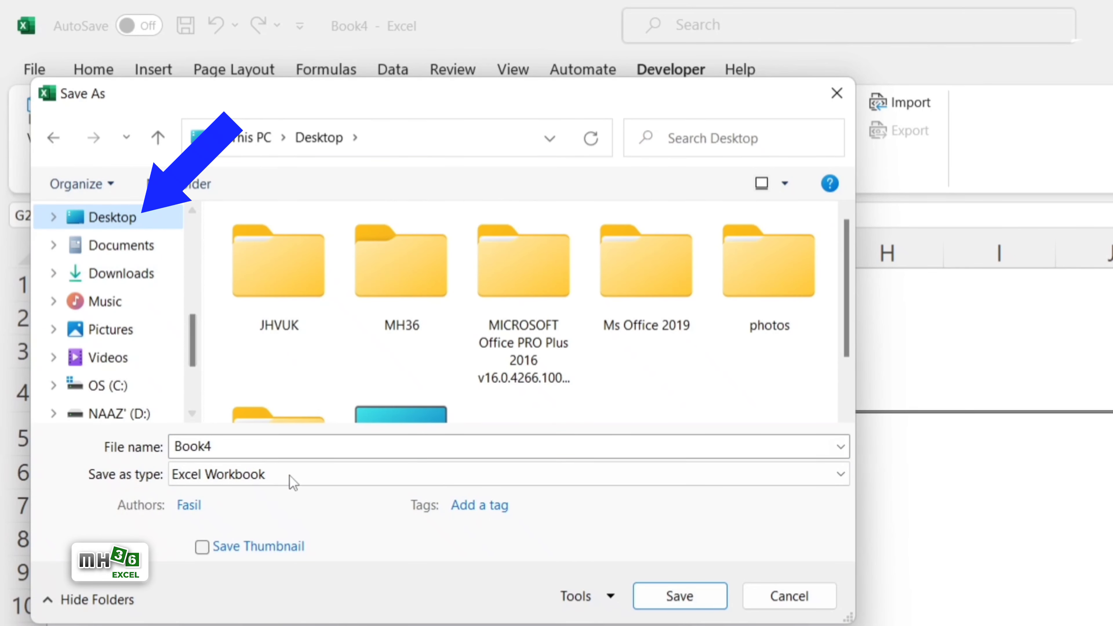
pyautogui.click(296, 488)
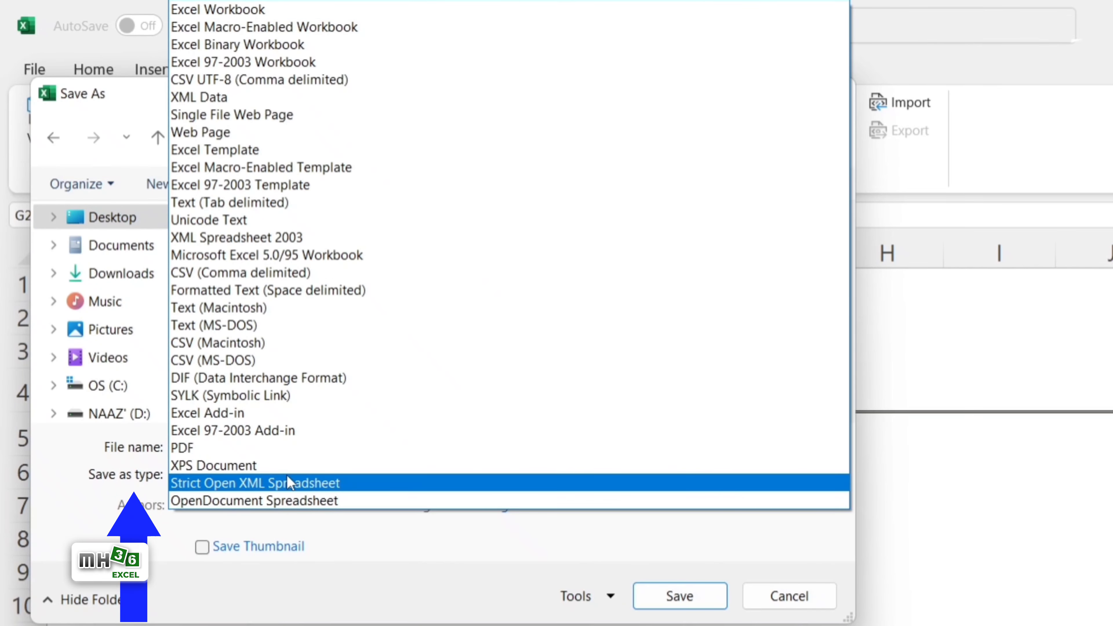
pyautogui.click(332, 27)
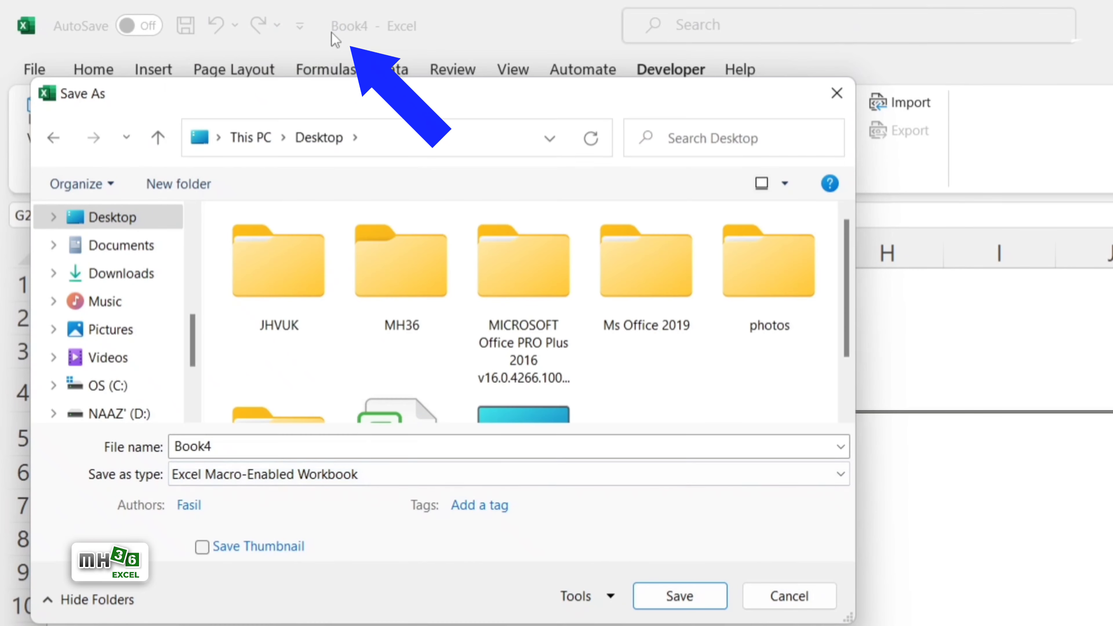
pyautogui.click(686, 597)
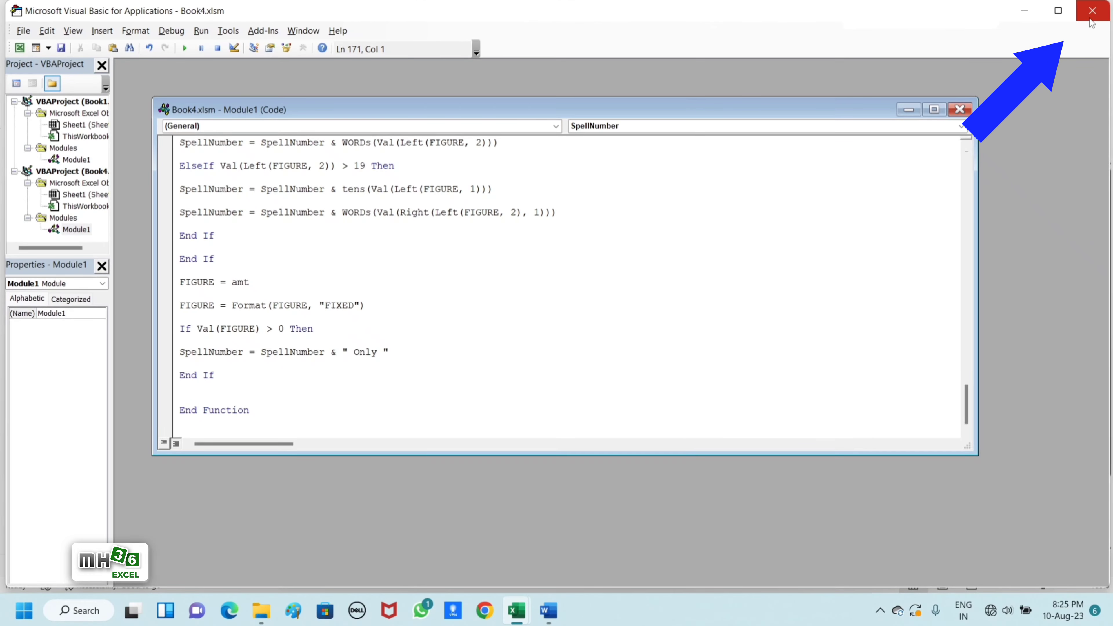
pyautogui.click(1091, 13)
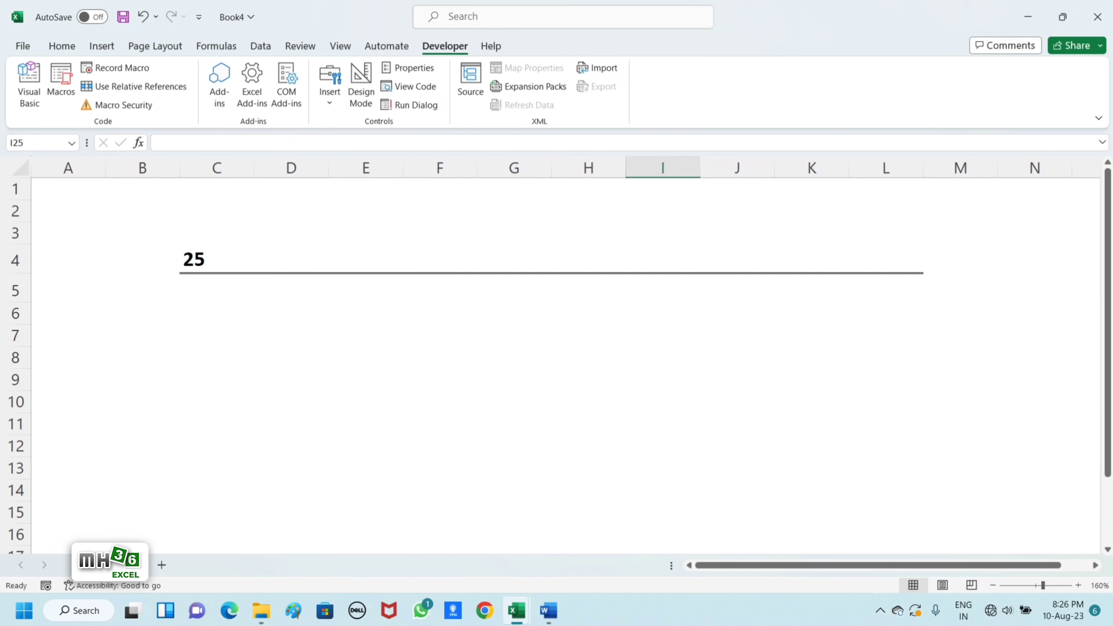
# Enter =SpellNumber(C4) in merged cell C5 so it reads 'Rupees TwentyFive Only'
pyautogui.click(261, 293)
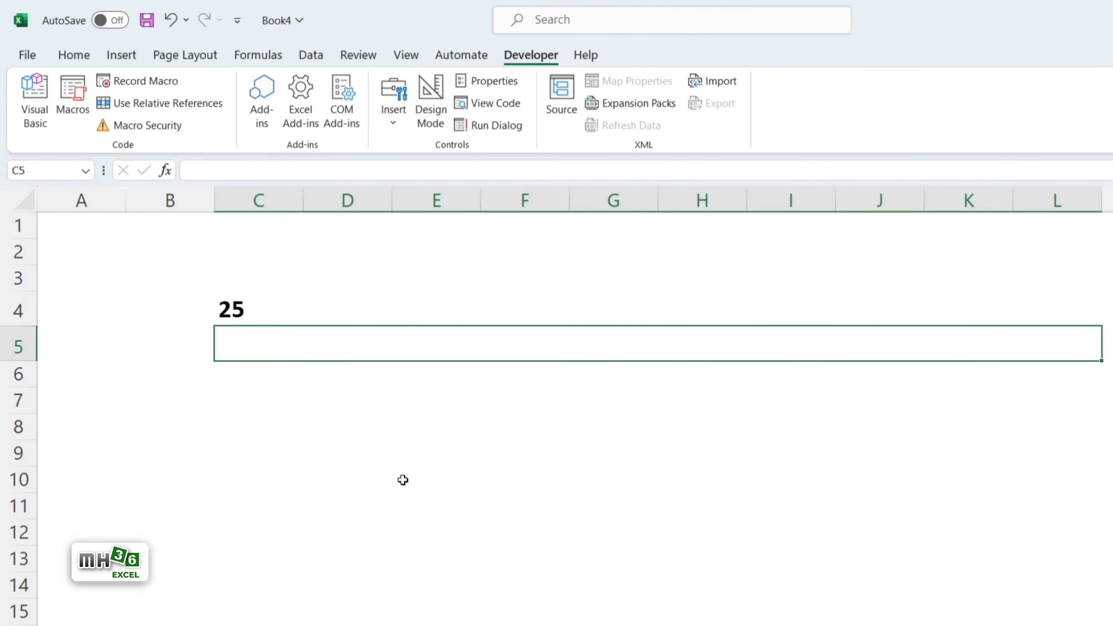
pyautogui.write('=')
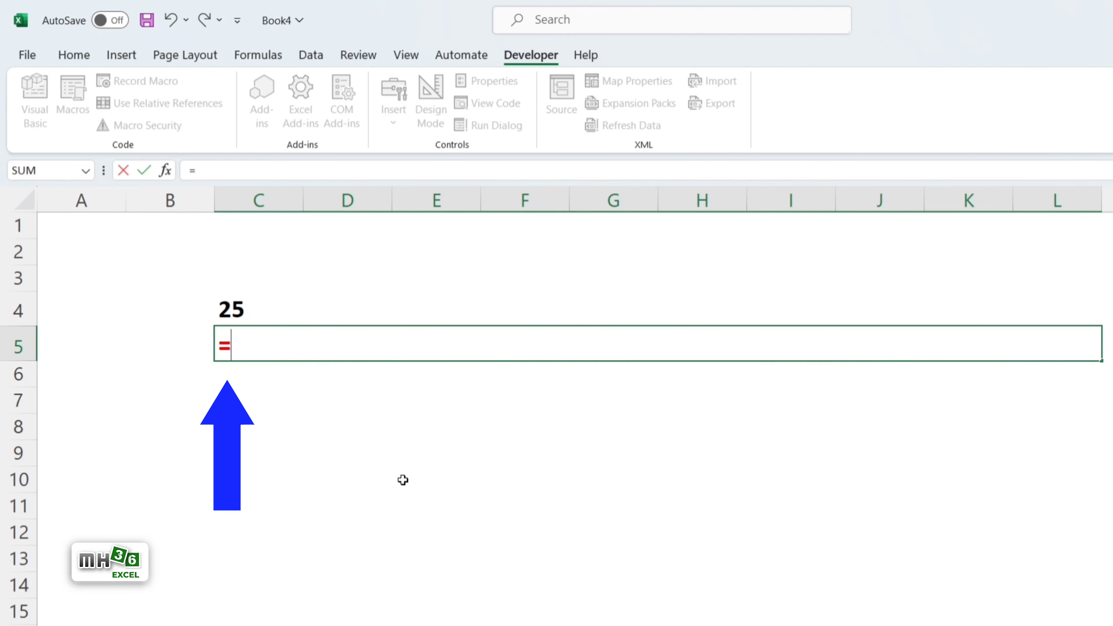
pyautogui.write('spel')
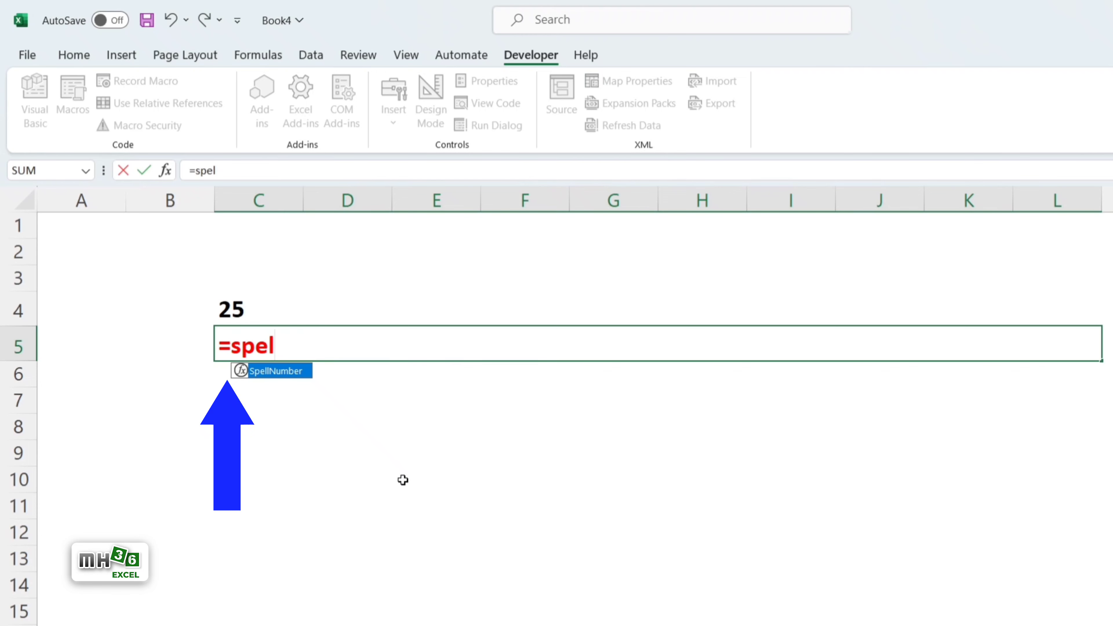
pyautogui.doubleClick(292, 372)
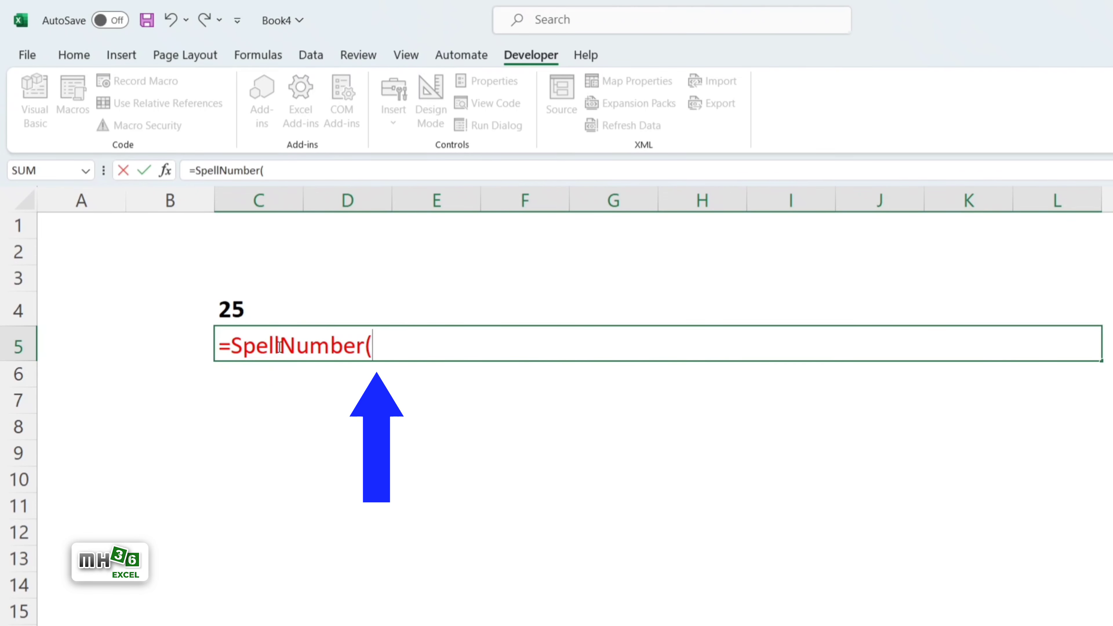
pyautogui.click(270, 309)
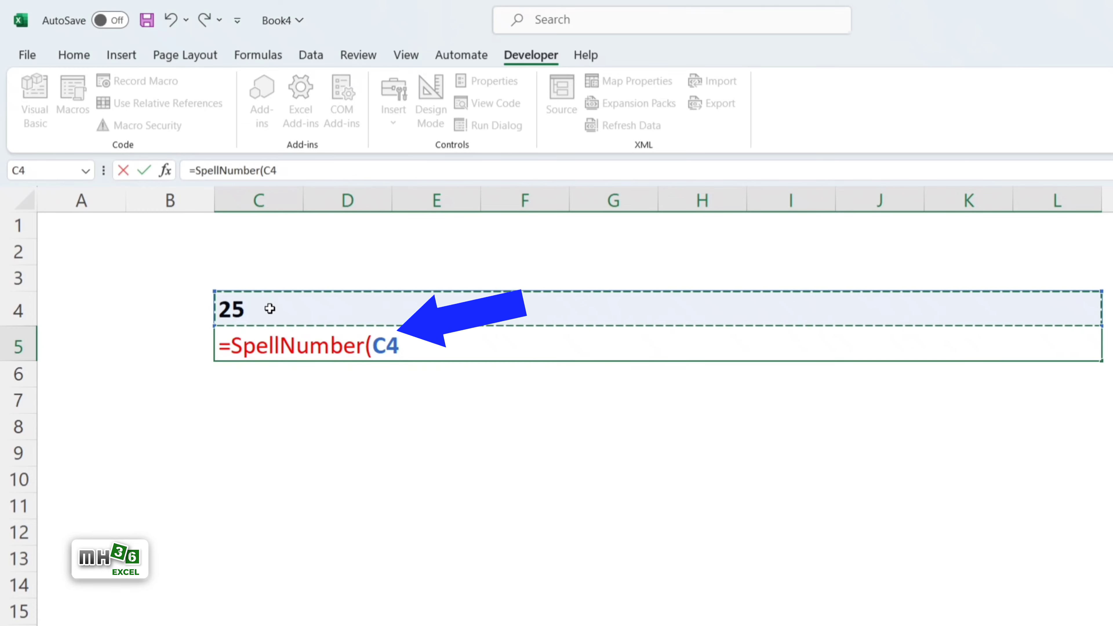
pyautogui.write(')')
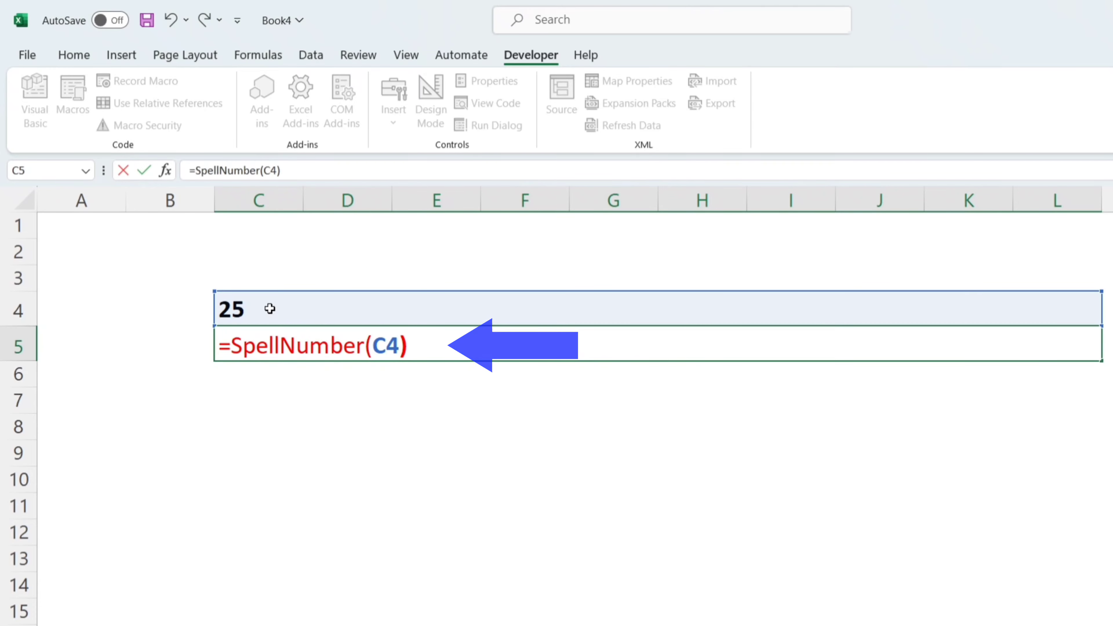
pyautogui.press('Return')
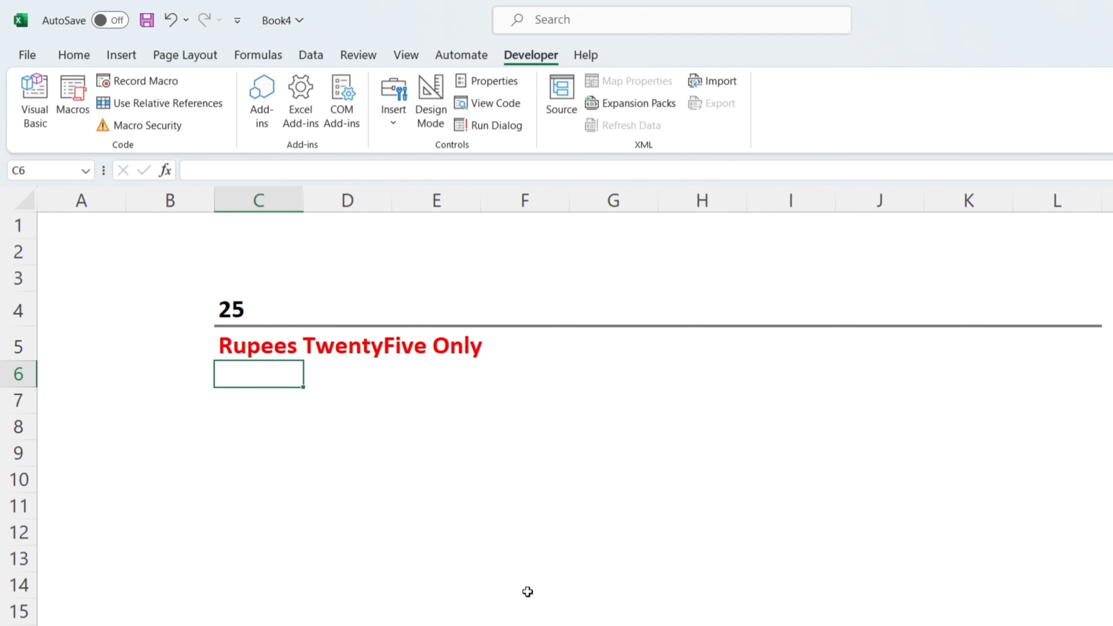
# Enter 698, then 256984 in C4, letting C5 spell out each amount in words
pyautogui.press('Up')
pyautogui.press('Up')
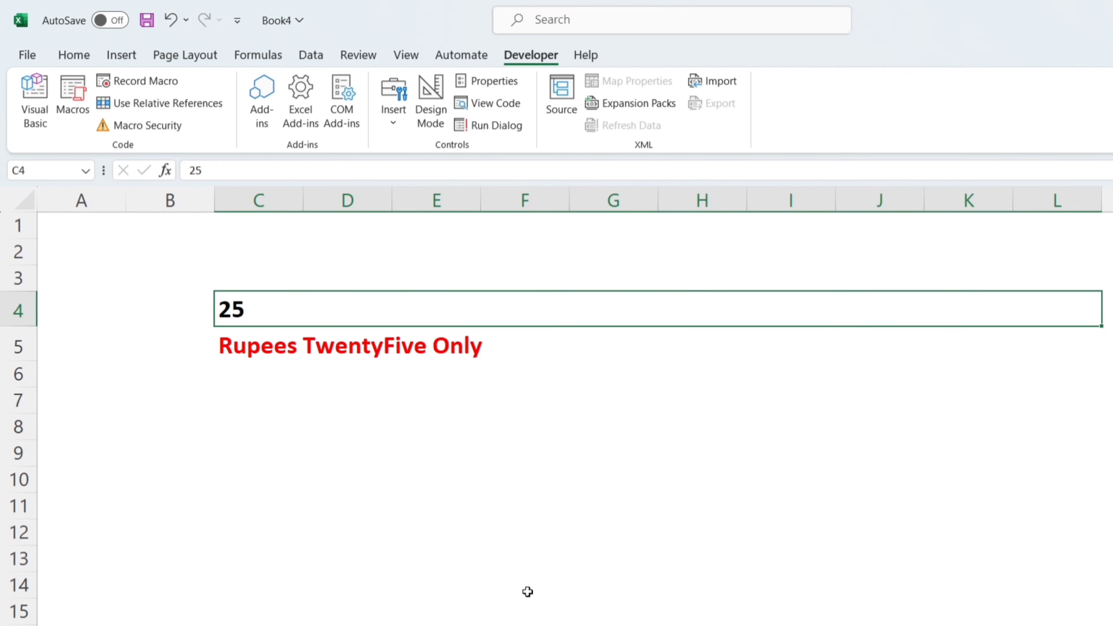
pyautogui.write('698')
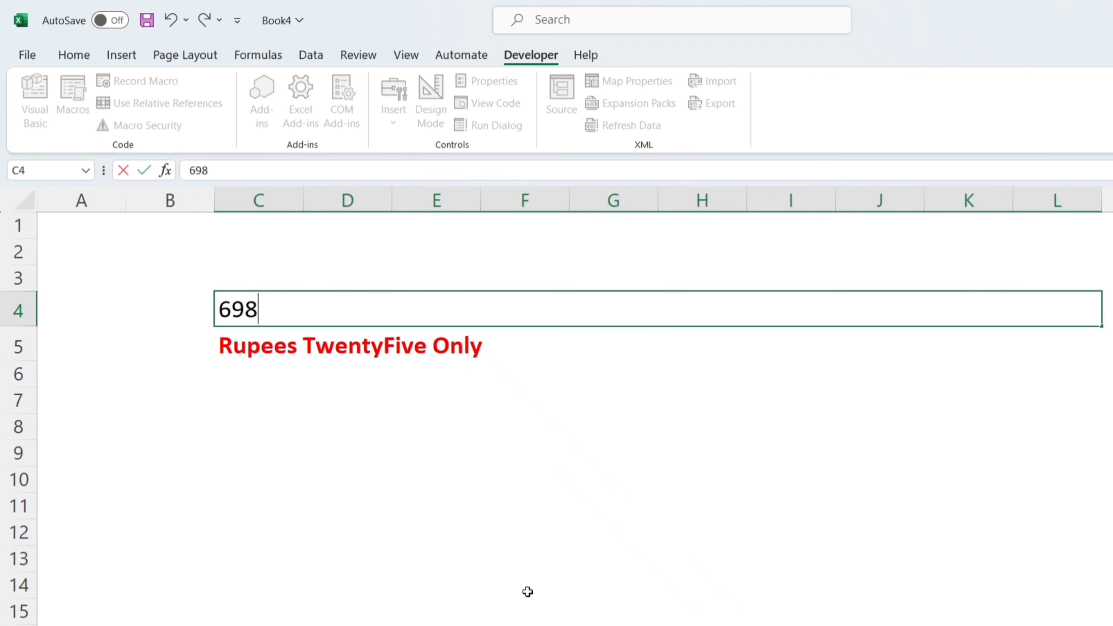
pyautogui.press('Return')
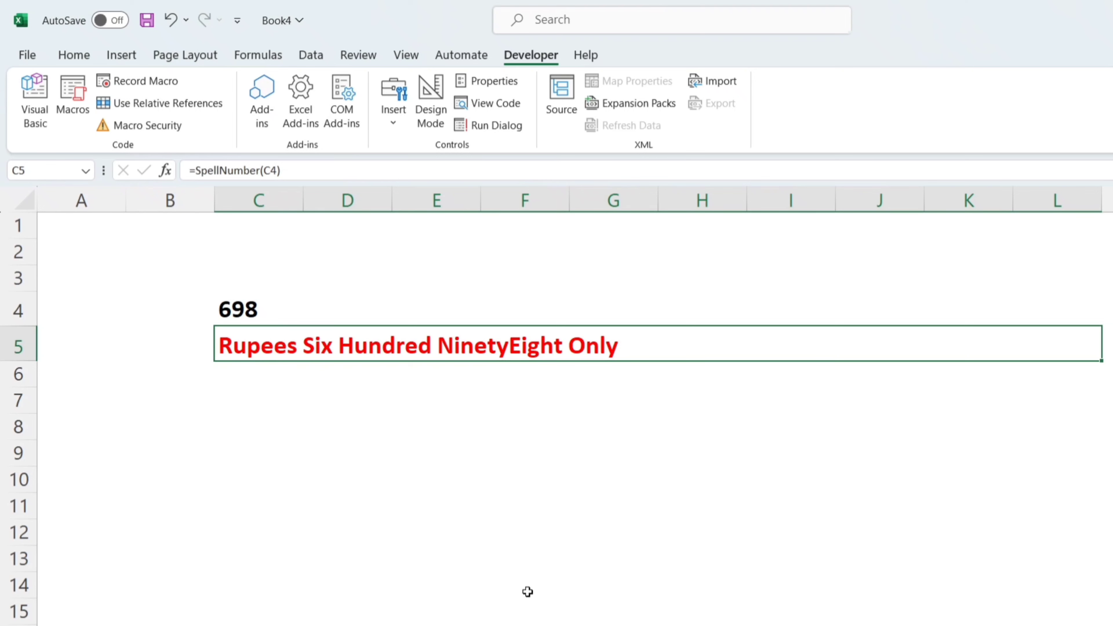
pyautogui.press('Up')
pyautogui.write('256')
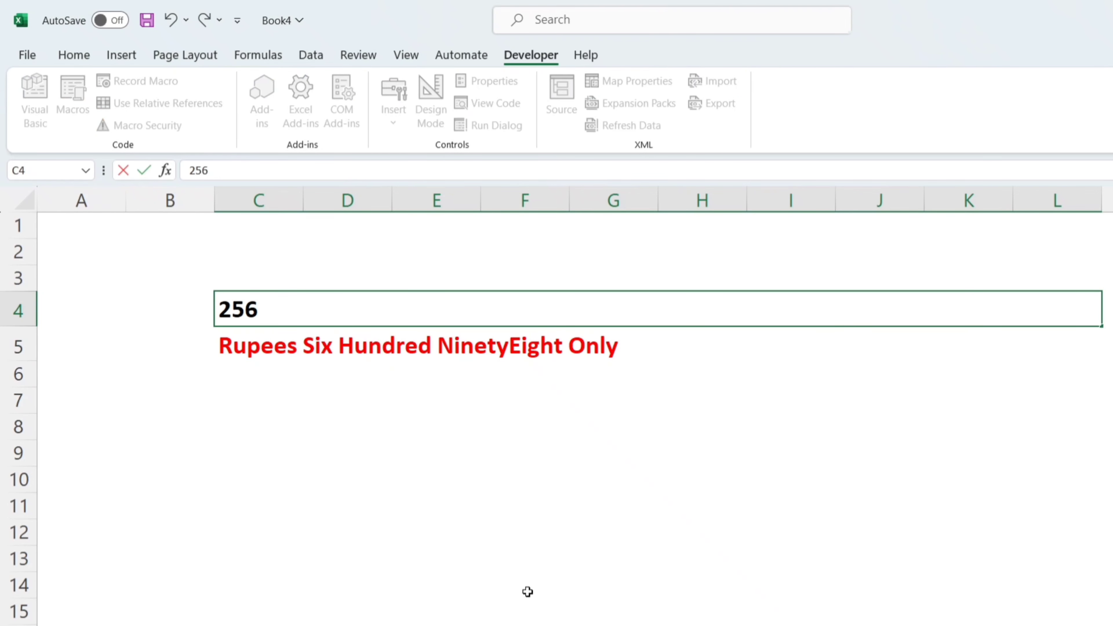
pyautogui.write('984')
pyautogui.press('Return')
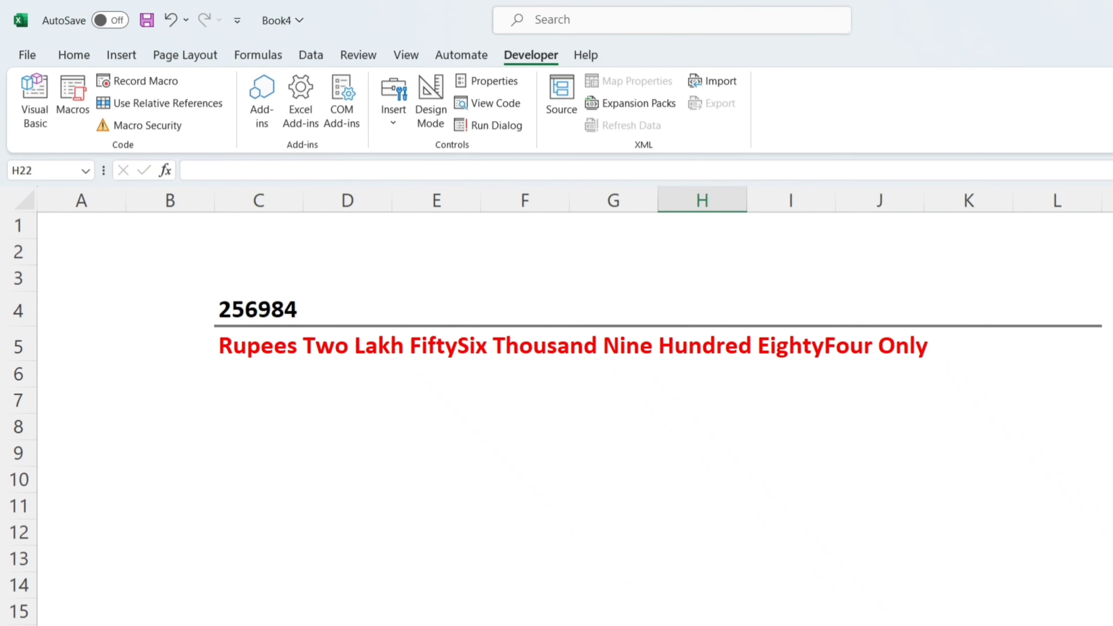